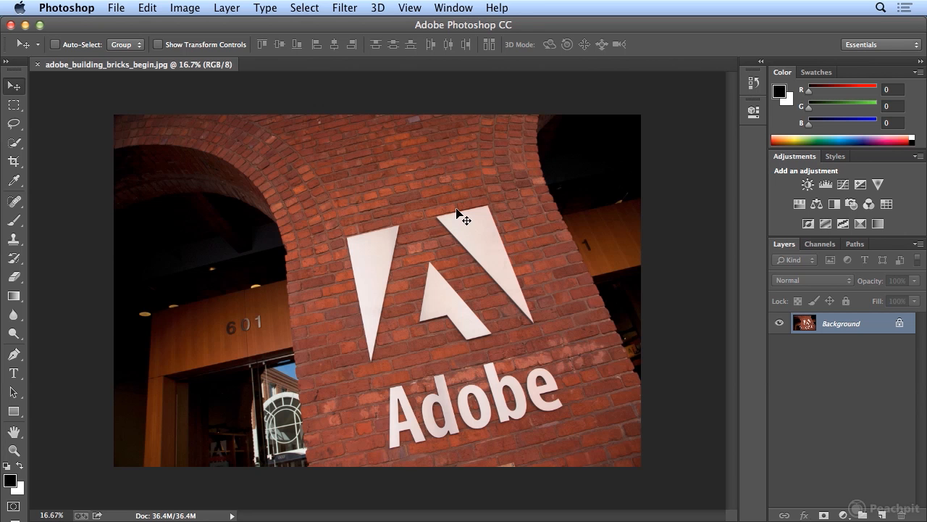
Set the foreground color to pure yellow with CMYK values 0, 0, 100 and 0.
key("t")
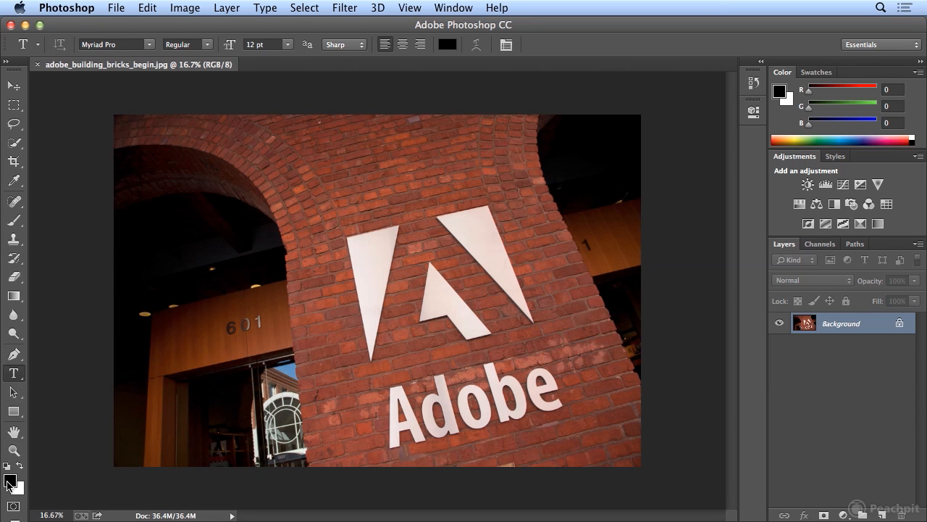
left_click(9, 481)
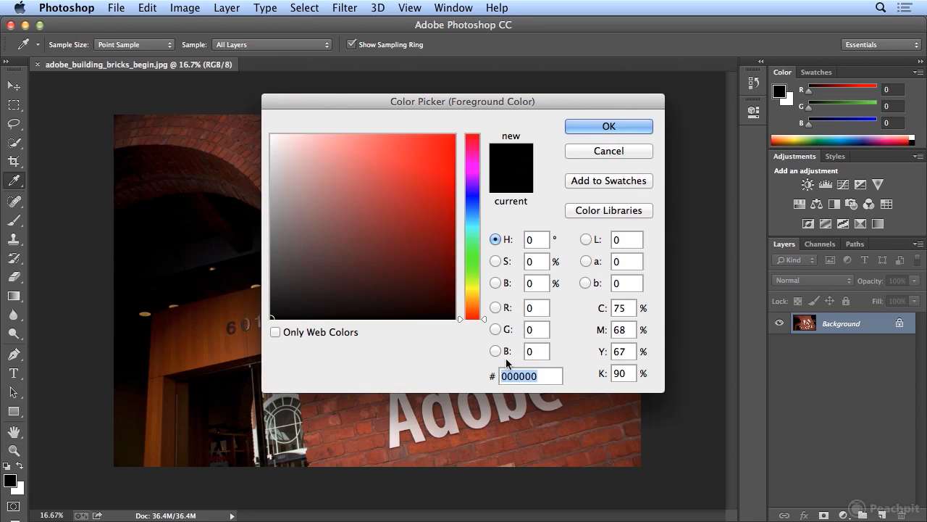
double_click(620, 305)
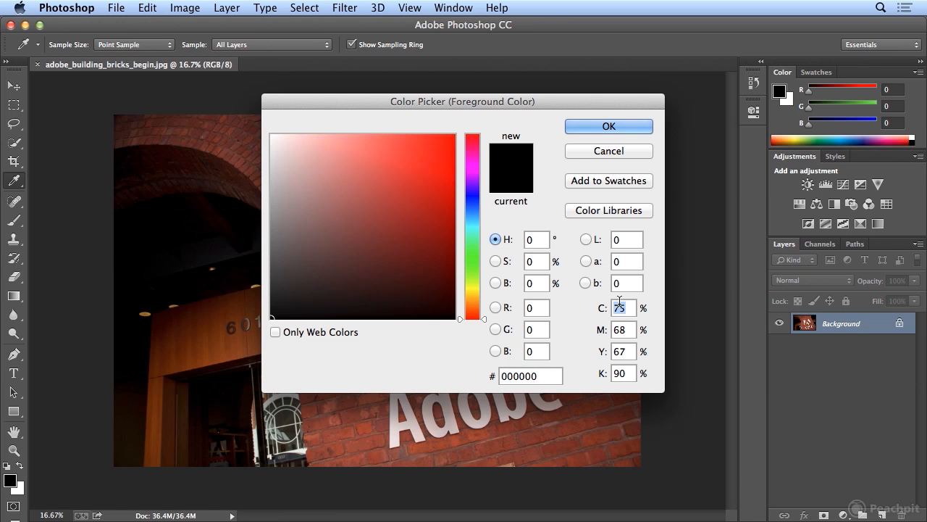
type("0")
key("Tab")
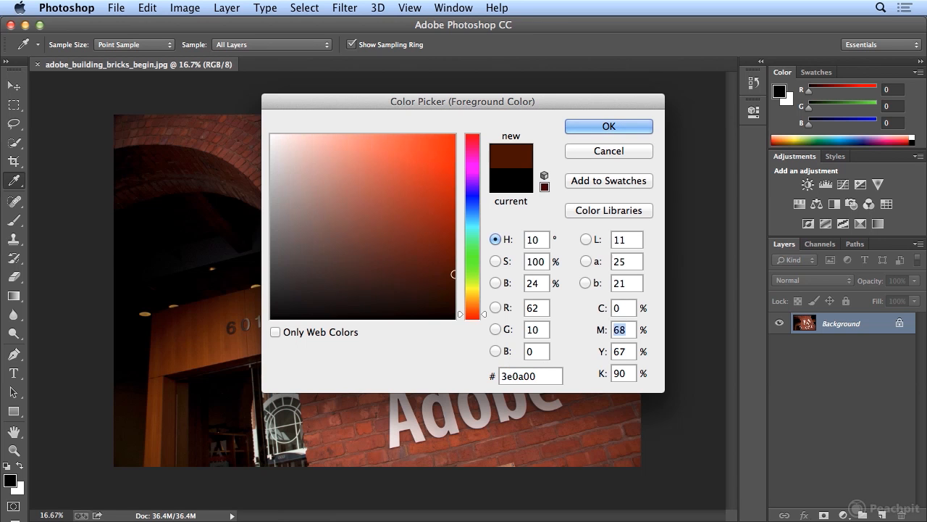
type("0")
key("Tab")
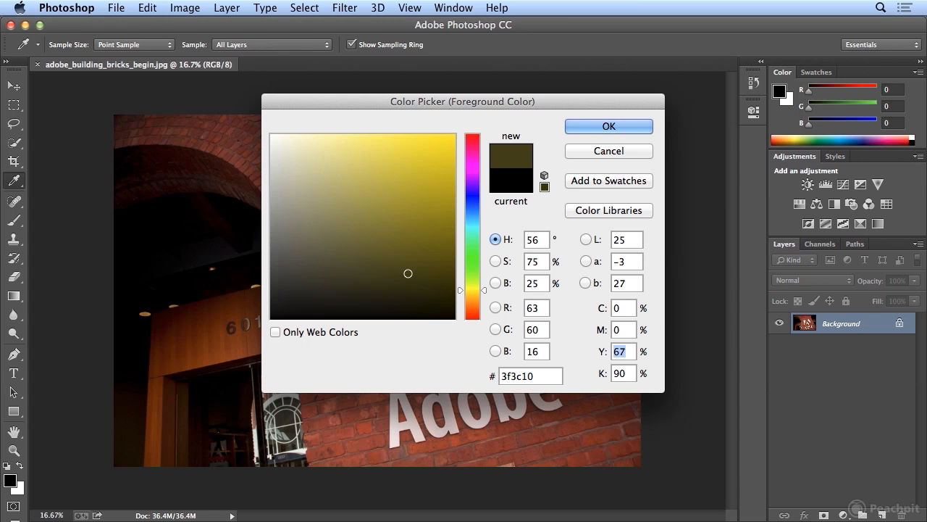
type("100")
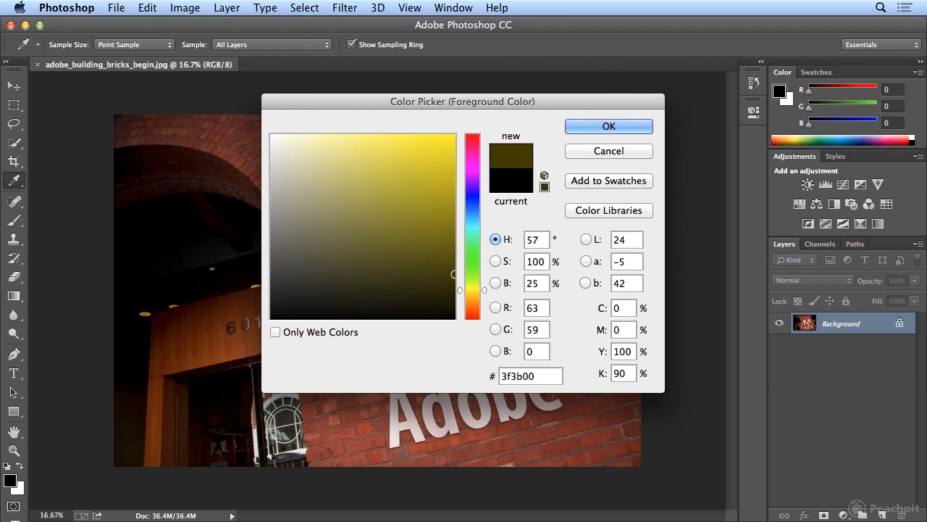
key("Tab")
type("0")
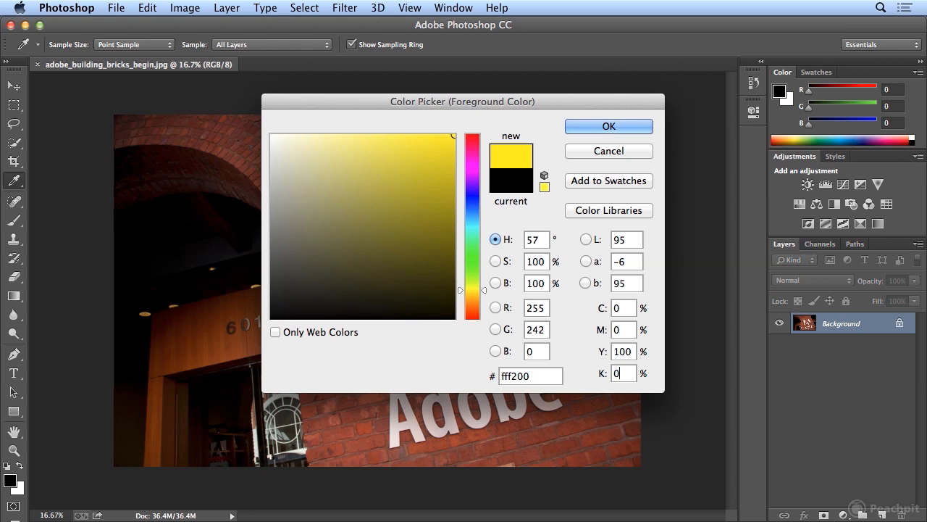
key("Return")
Add the text "Creative Cloud" on the brick wall just above the Adobe logo using the Type tool.
key("t")
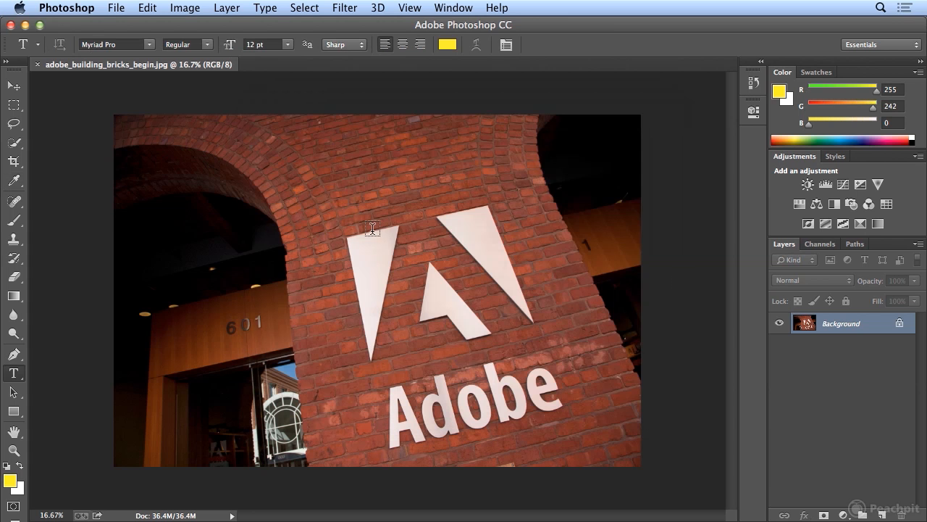
left_click(386, 207)
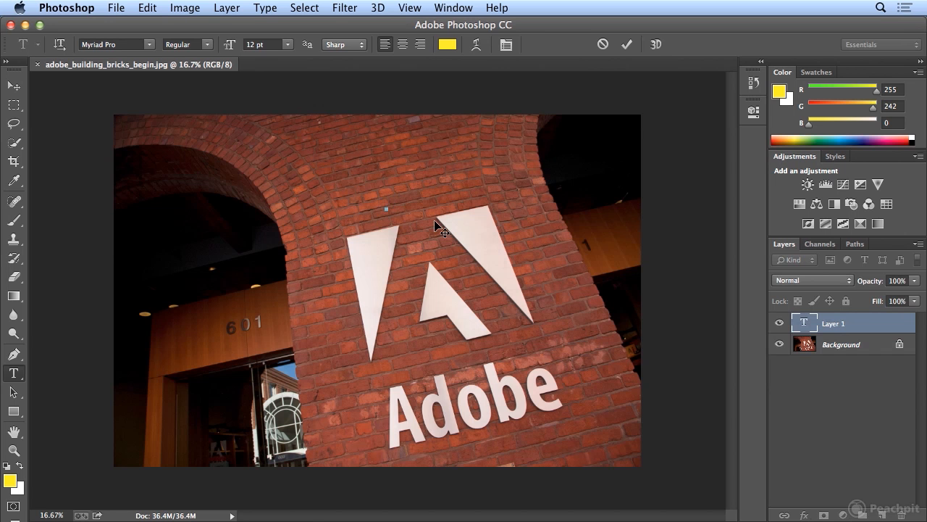
type("Typative Cloud")
Select all of the "Creative Cloud" text and enlarge it to 71 pt.
left_click(305, 8)
left_click(308, 25)
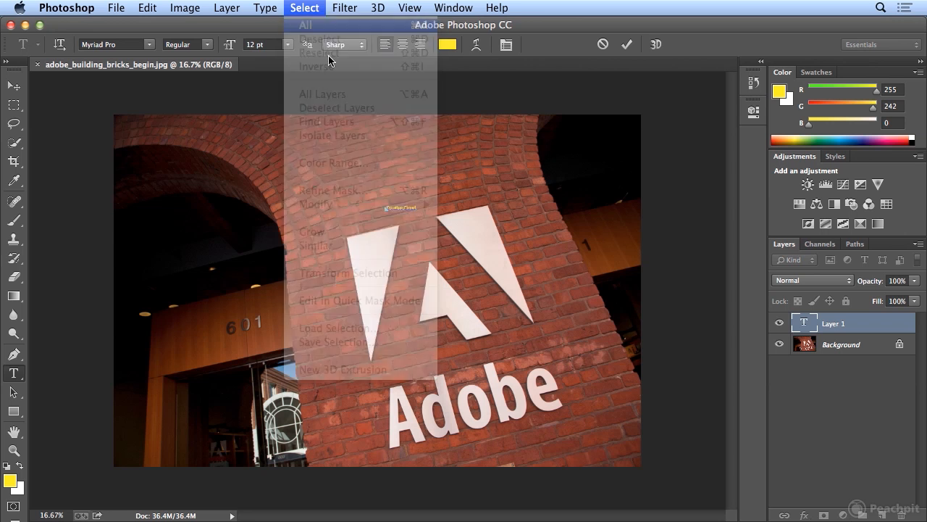
left_click_drag(227, 49, 274, 38)
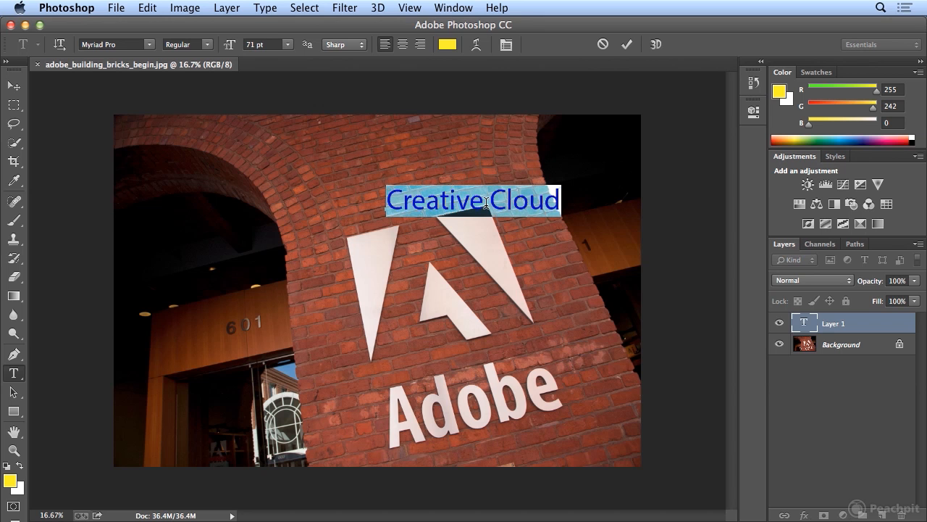
Check the spelling of the "Creative Cloud" text.
left_click(139, 7)
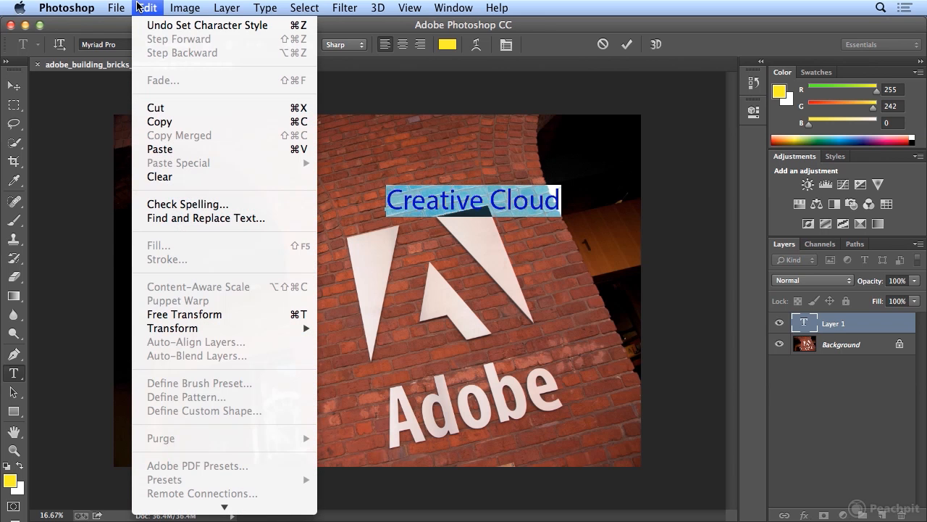
left_click(221, 204)
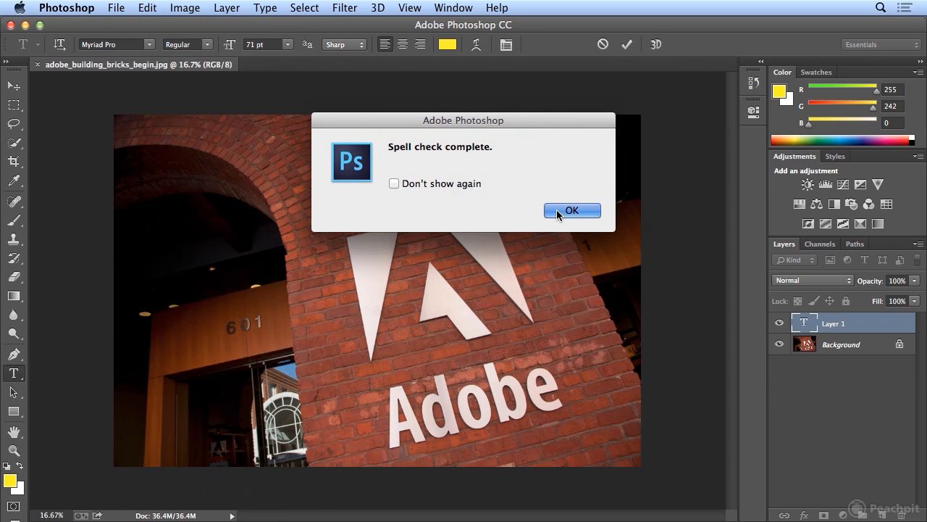
left_click(556, 210)
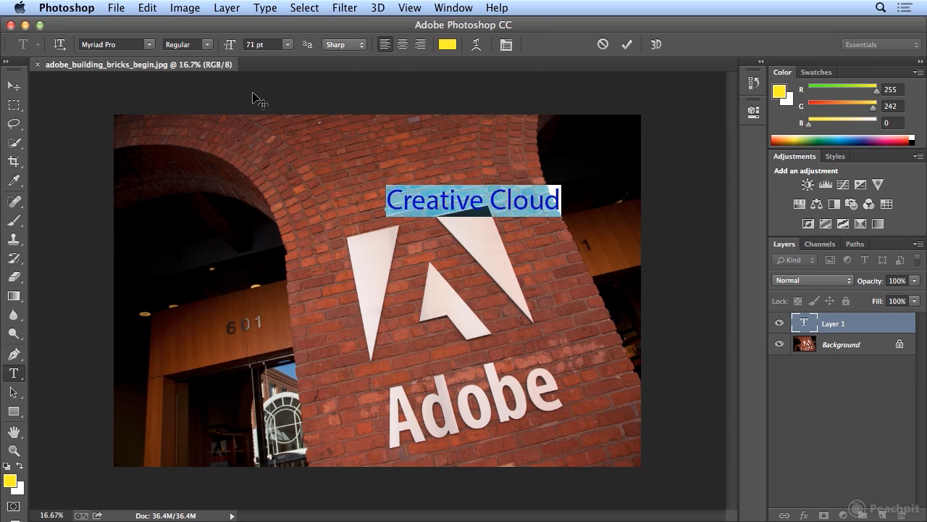
Try the Noteworthy font on the selected text, and settle on Brush Script Std.
left_click(148, 45)
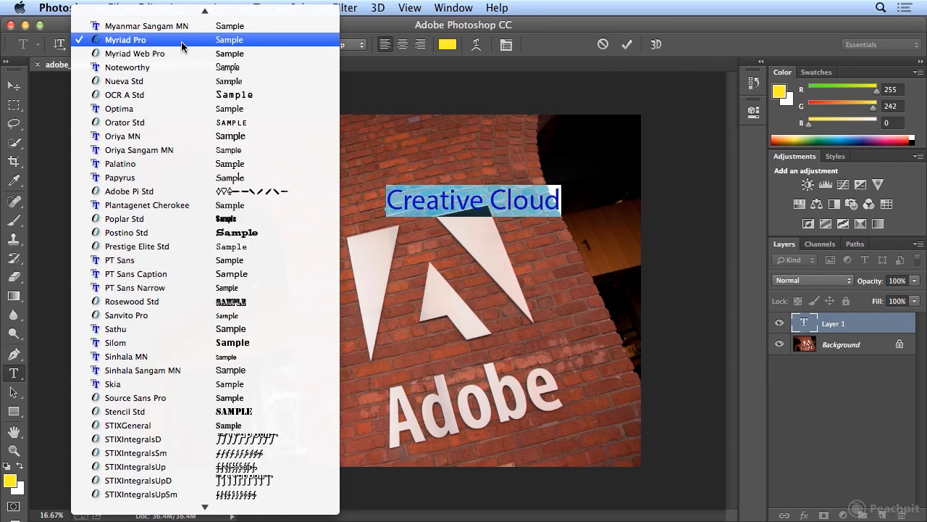
left_click(177, 65)
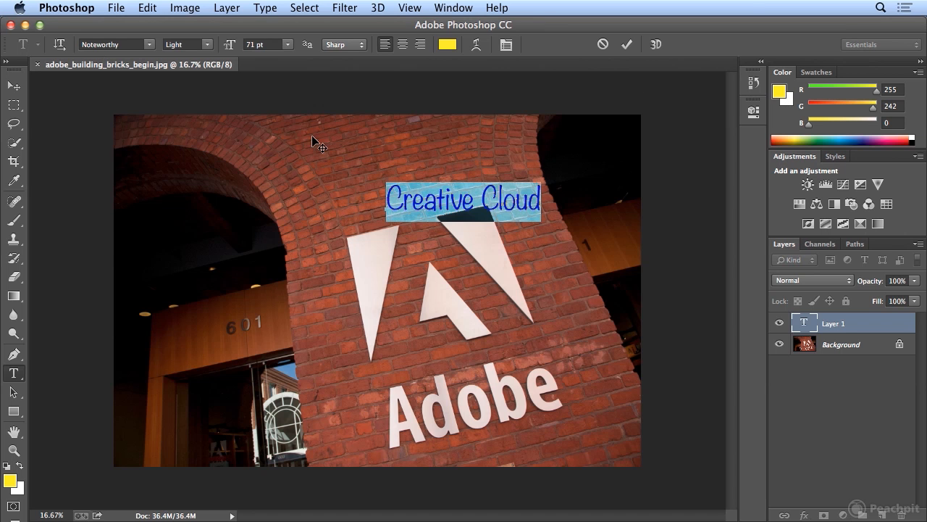
left_click(150, 45)
scroll(205, 259, "up", 20)
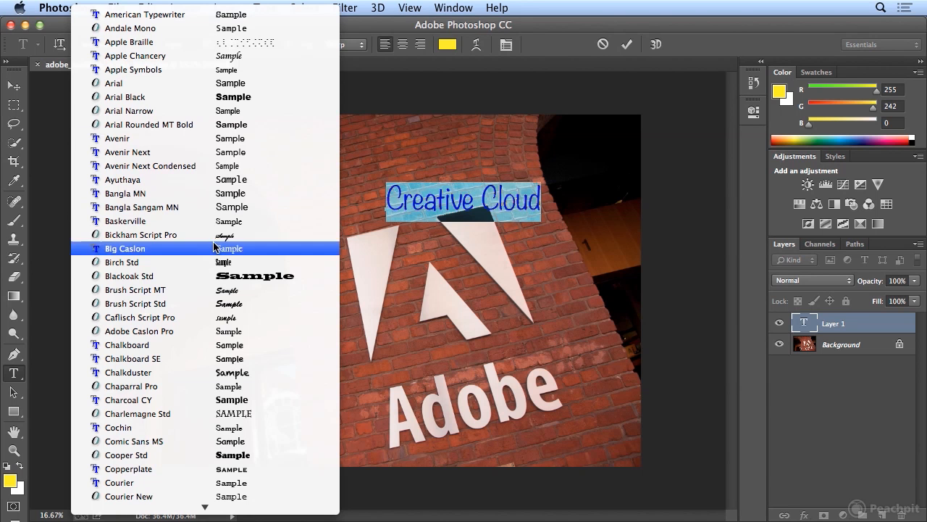
left_click(244, 305)
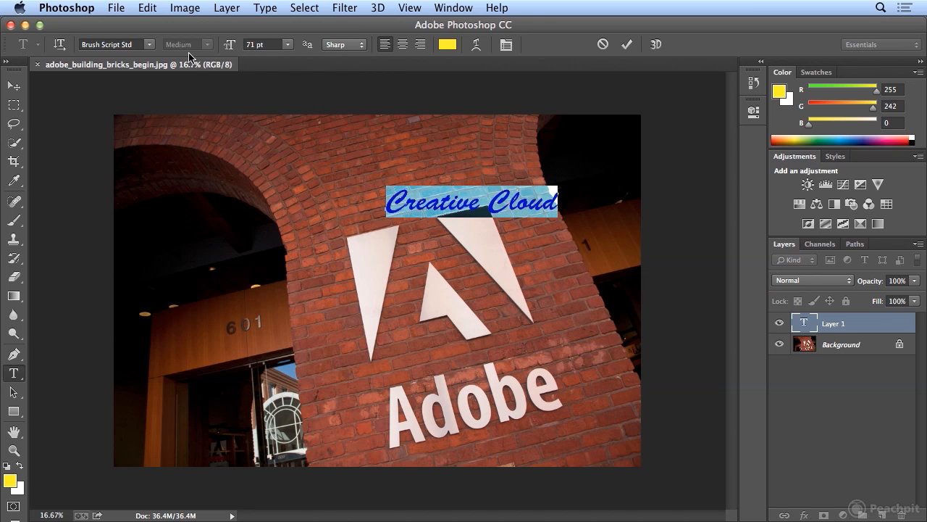
Enlarge the text to 86 pt, reposition it across the top edge of the logo, and commit the text.
left_click_drag(228, 43, 238, 42)
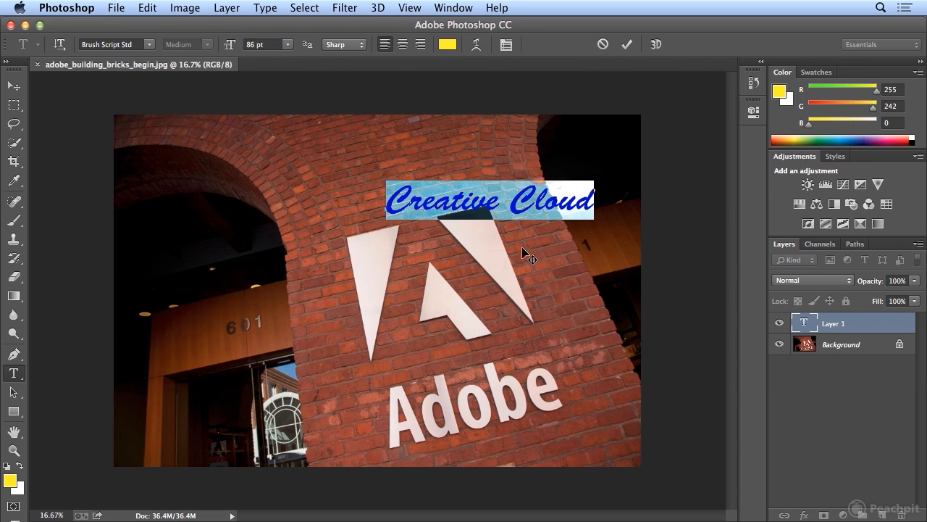
left_click_drag(532, 245, 502, 245)
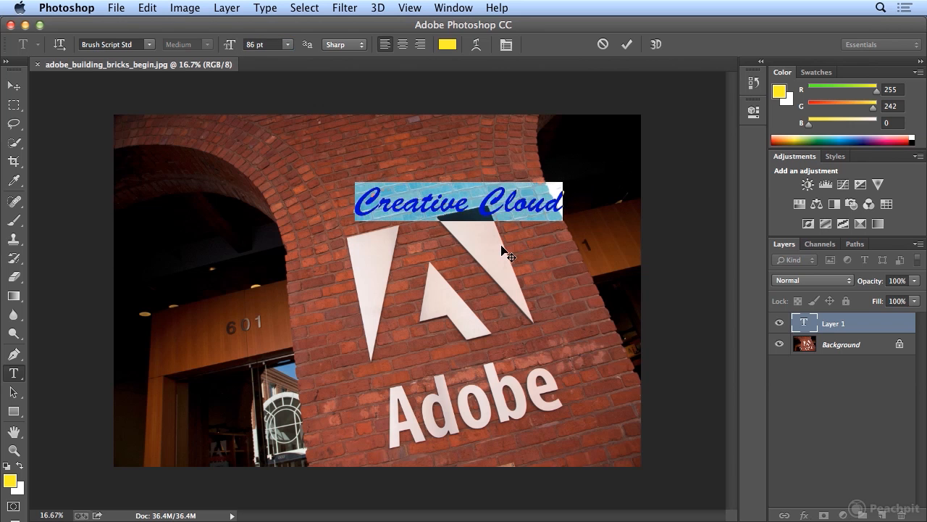
left_click(449, 196)
left_click_drag(513, 247, 500, 262)
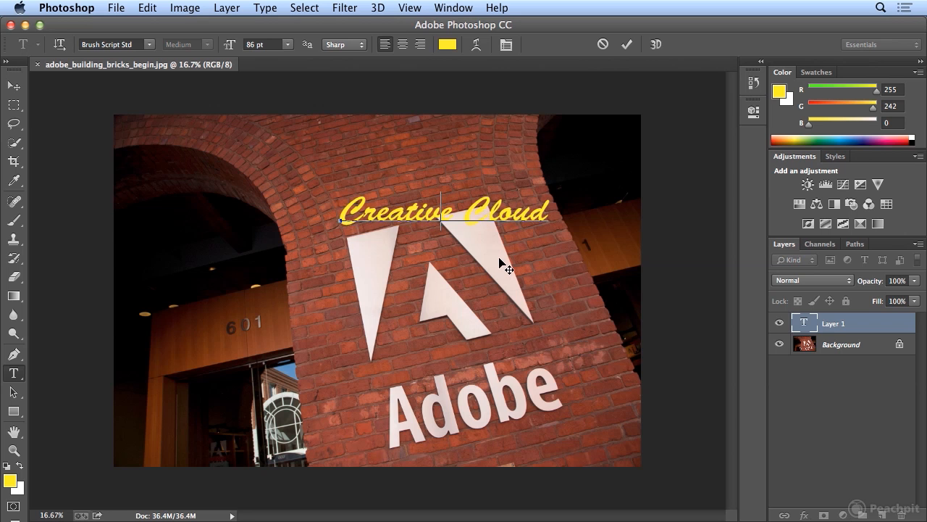
left_click(11, 88)
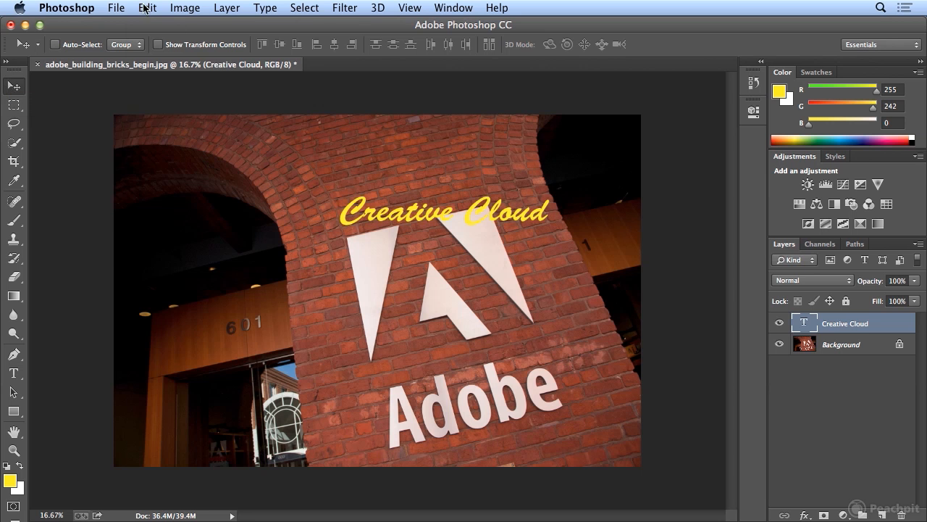
Rotate the text layer about 13.6° clockwise with Free Transform and shift it slightly across the logo's top.
left_click(144, 8)
left_click(218, 315)
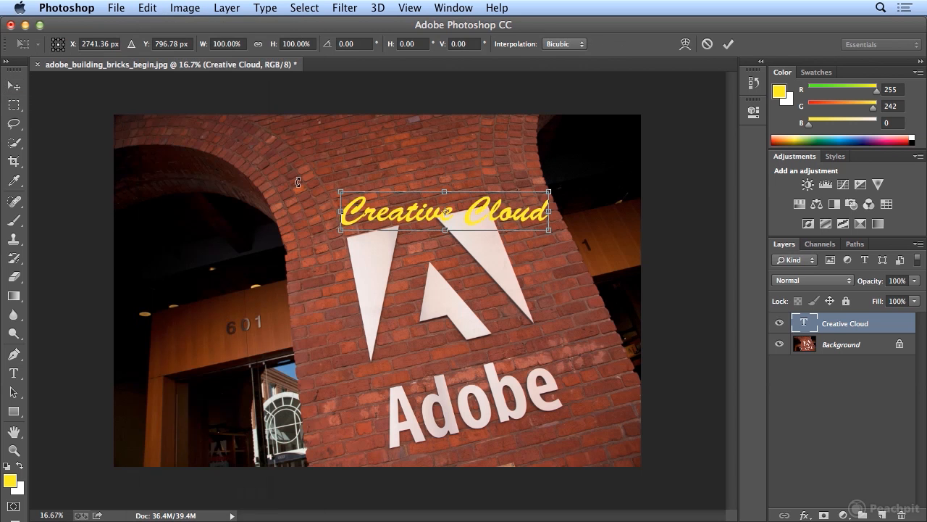
left_click_drag(297, 182, 298, 138)
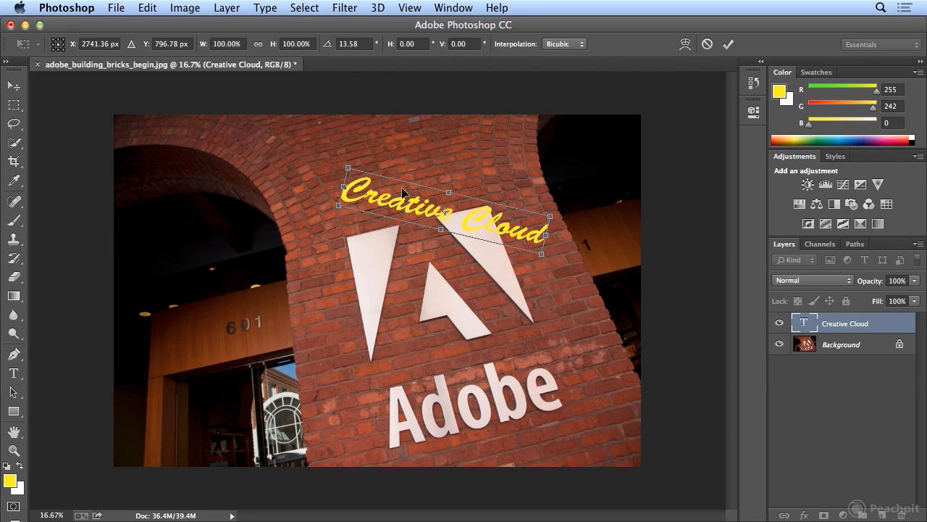
mouse_move(481, 225)
left_mouse_down()
mouse_move(500, 235)
mouse_move(501, 221)
mouse_move(492, 223)
left_mouse_up()
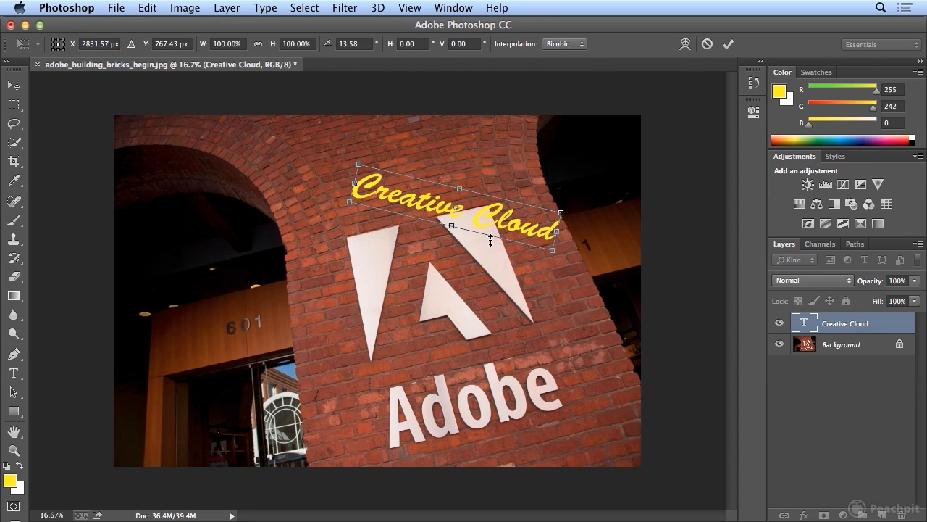
key("Return")
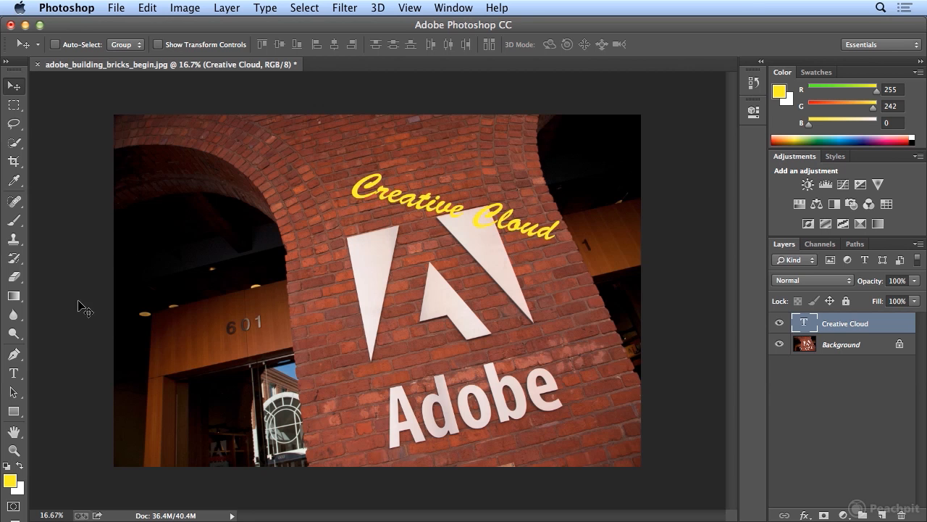
Set the kerning of the entire "Creative Cloud" text to Optical.
left_click(22, 373)
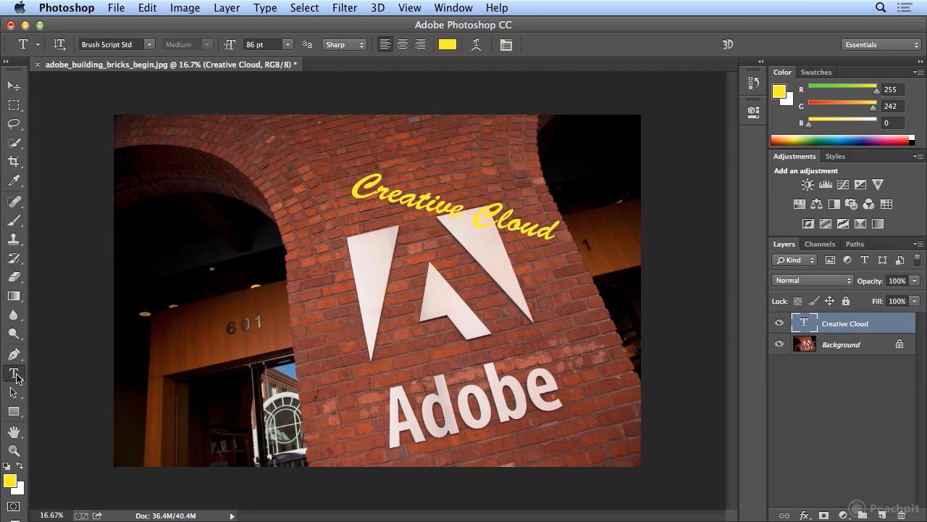
left_click(380, 190)
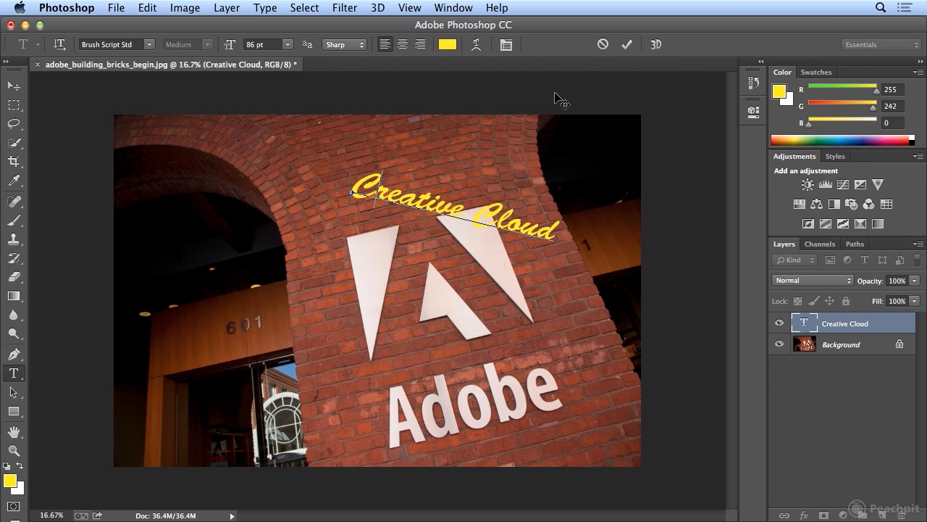
left_click(505, 51)
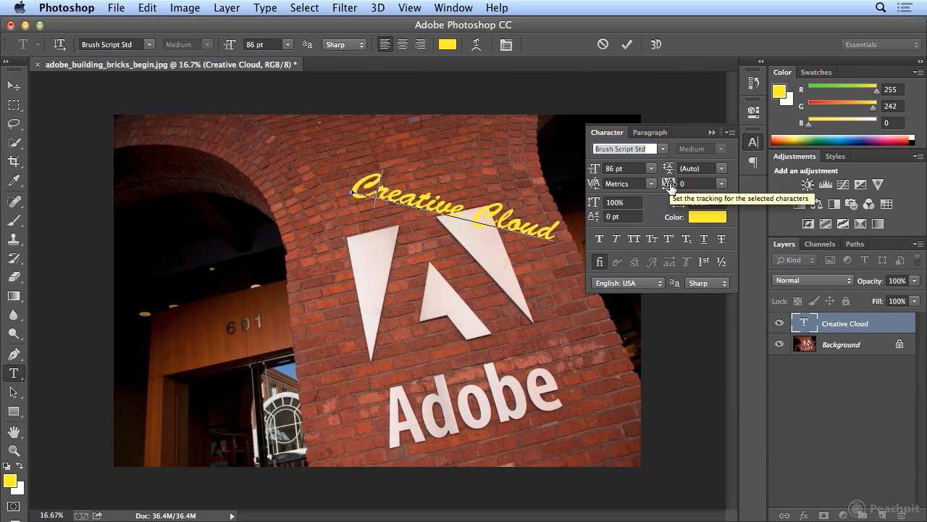
triple_click(415, 202)
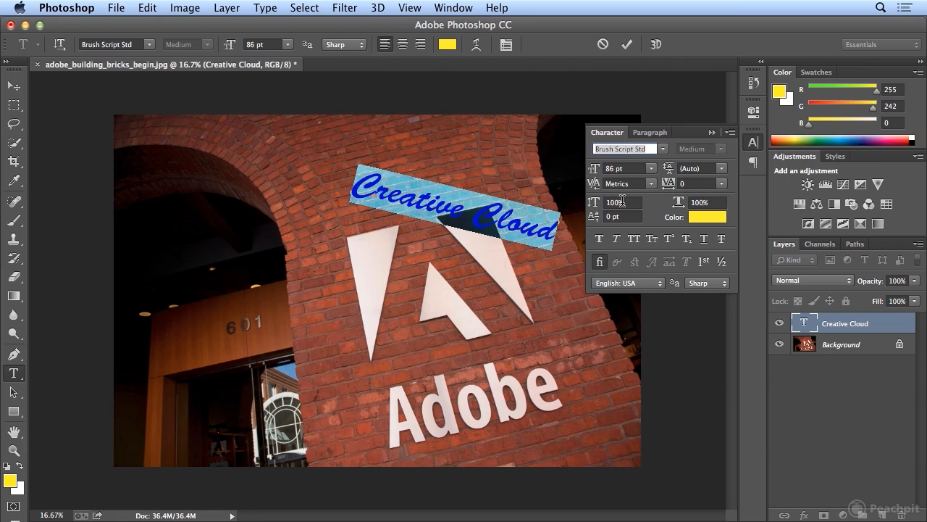
left_click(652, 183)
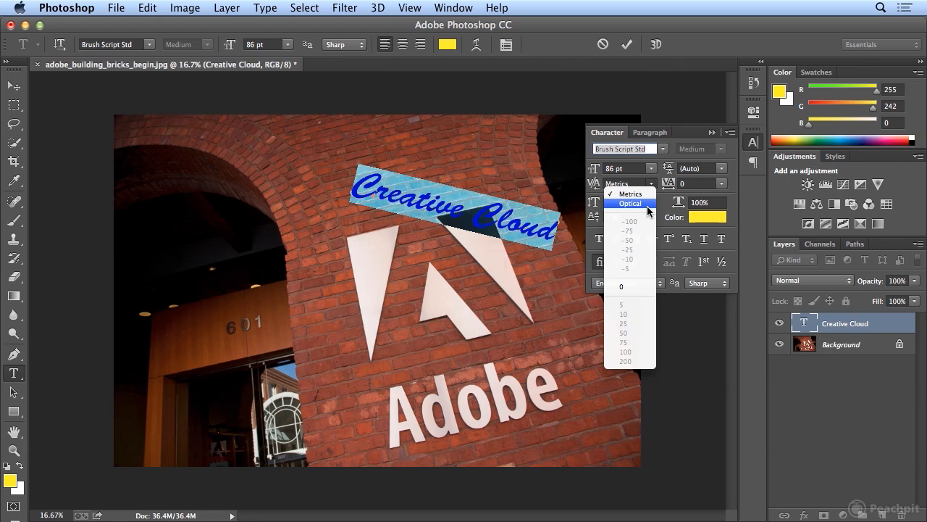
left_click(647, 206)
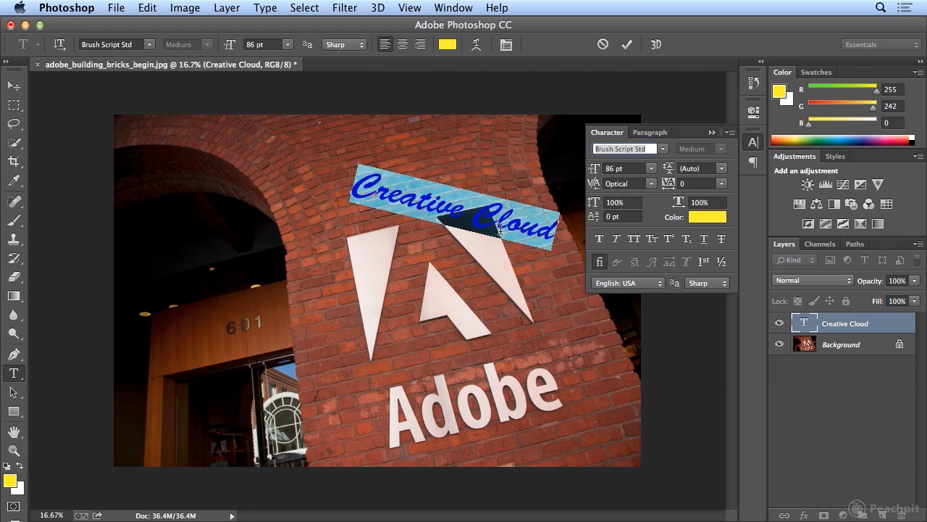
Set the kerning between the "C" and "r" of "Creative" to -10.
left_click(376, 194)
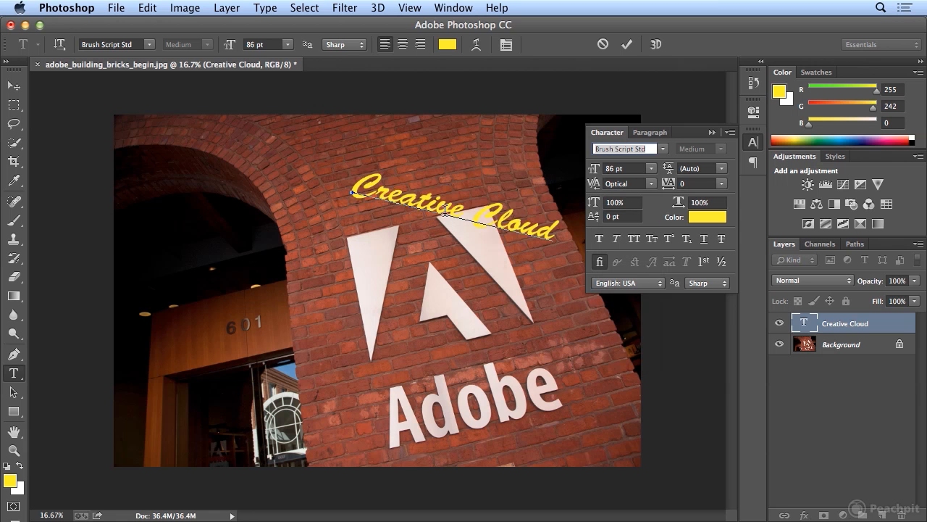
left_click(652, 187)
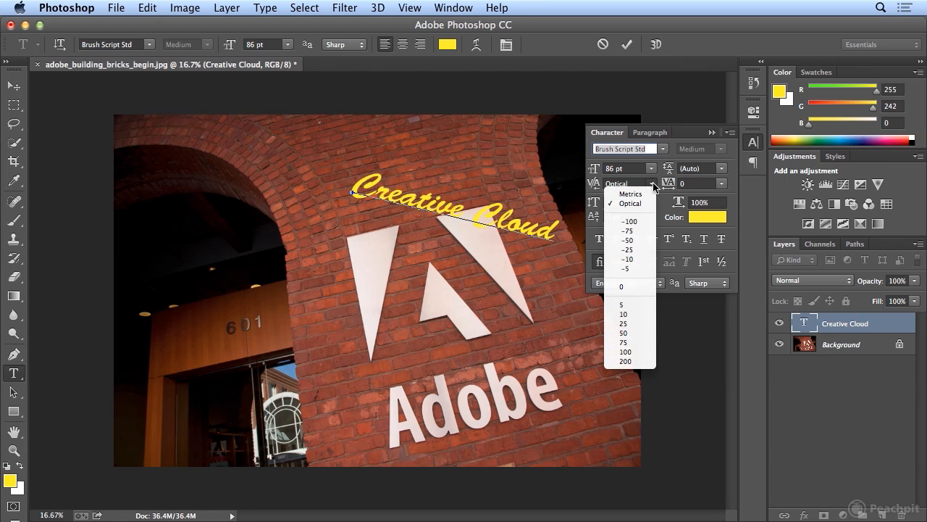
left_click(646, 261)
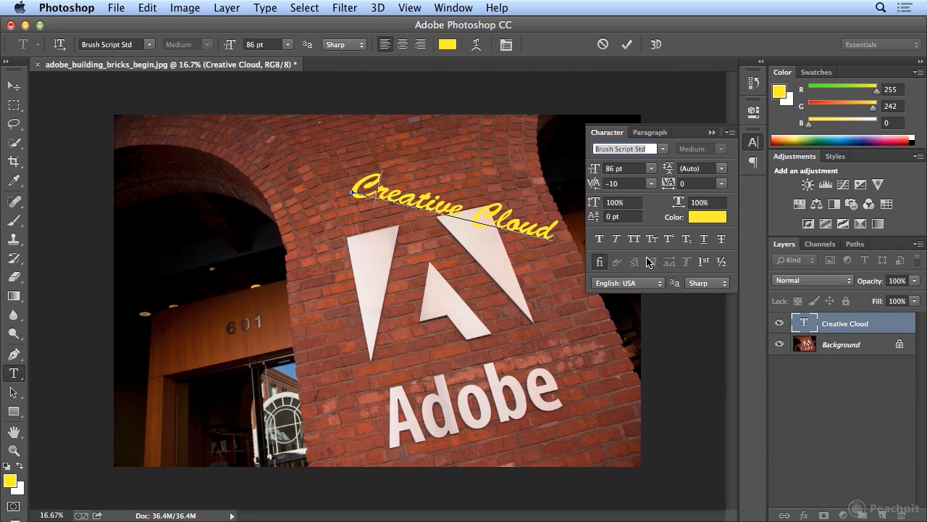
Tighten the kerning between the "C" and "r" of "Creative" to -65.
left_click(654, 187)
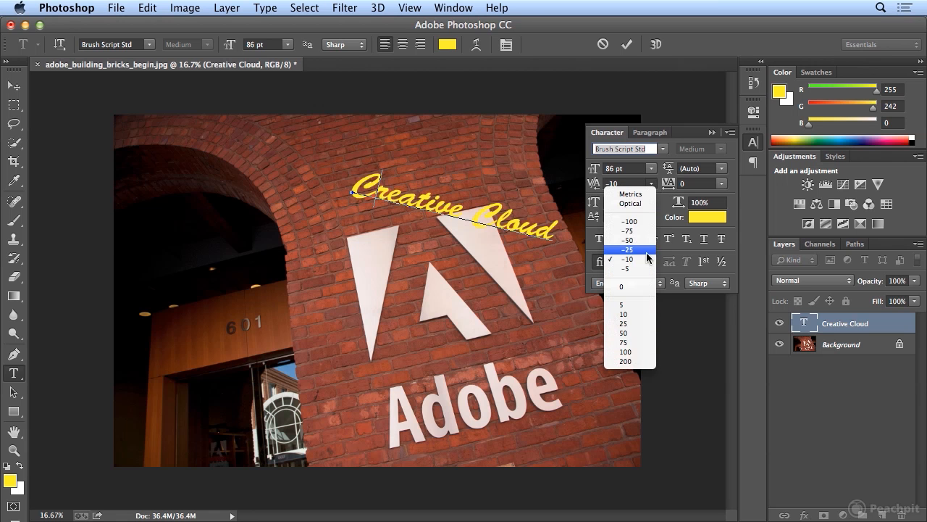
left_click(647, 251)
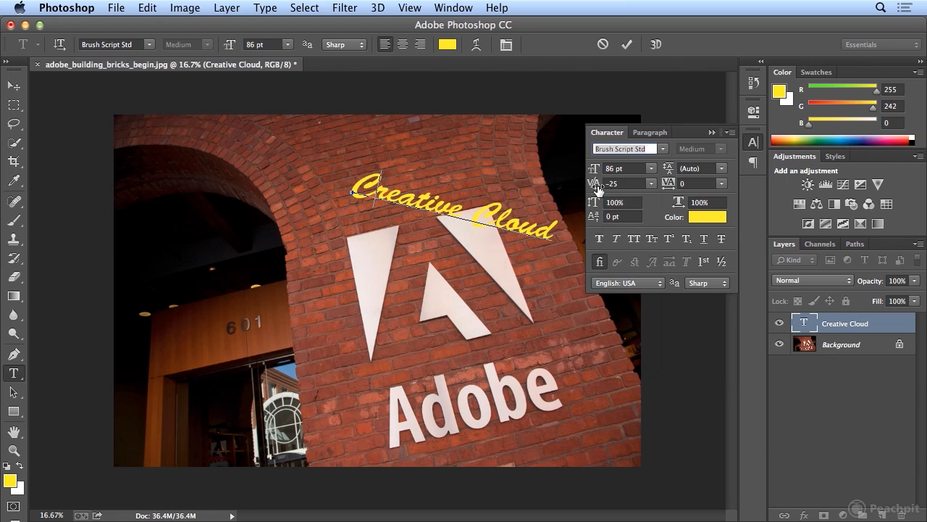
left_click_drag(598, 188, 599, 188)
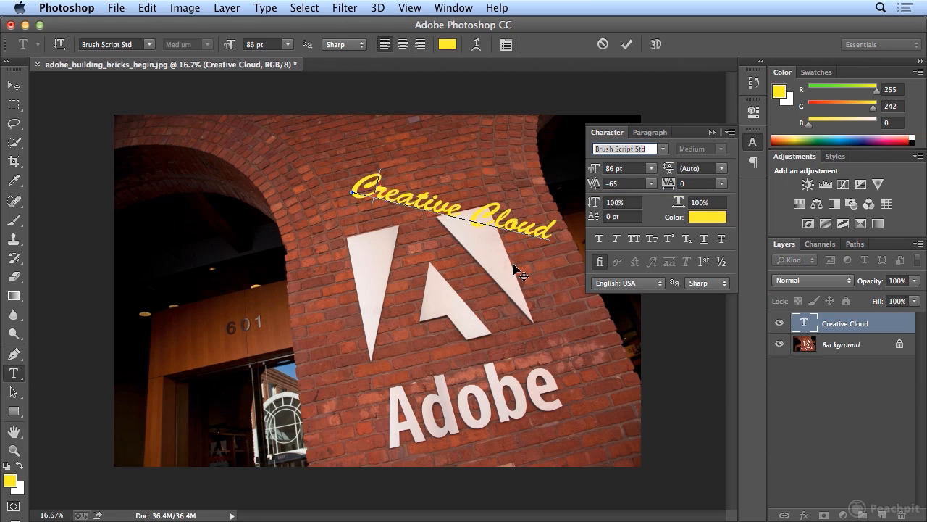
Set the kerning between the "C" and "l" of "Cloud" to -40 and commit the text edit.
left_click(499, 216)
key("alt+Left")
key("alt+Left")
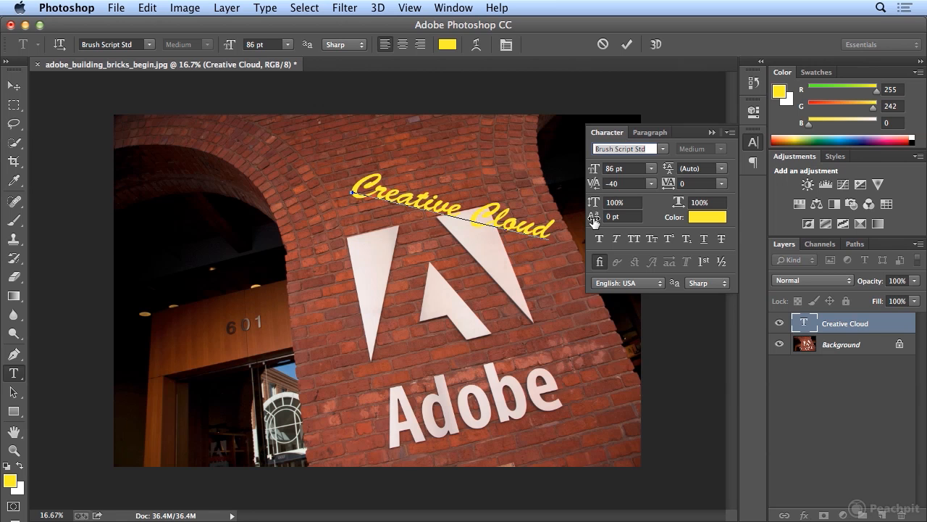
left_click(749, 146)
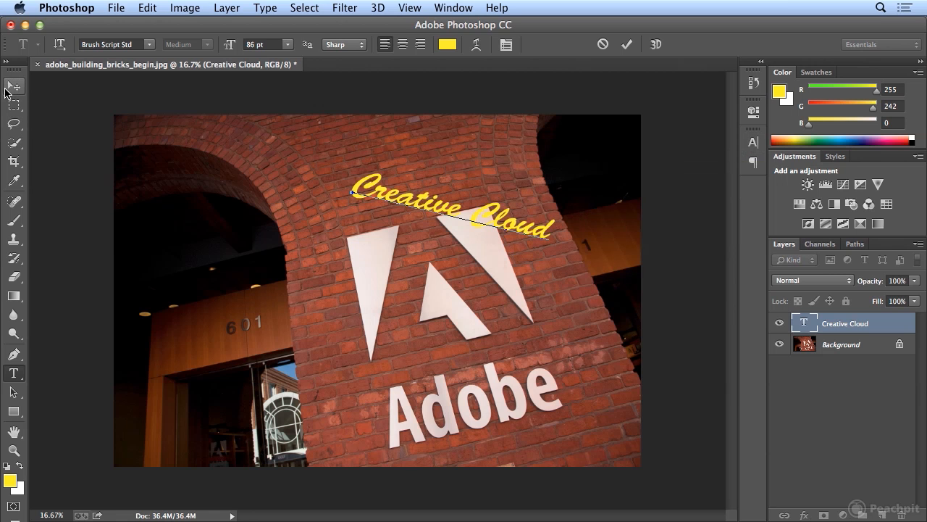
left_click(6, 88)
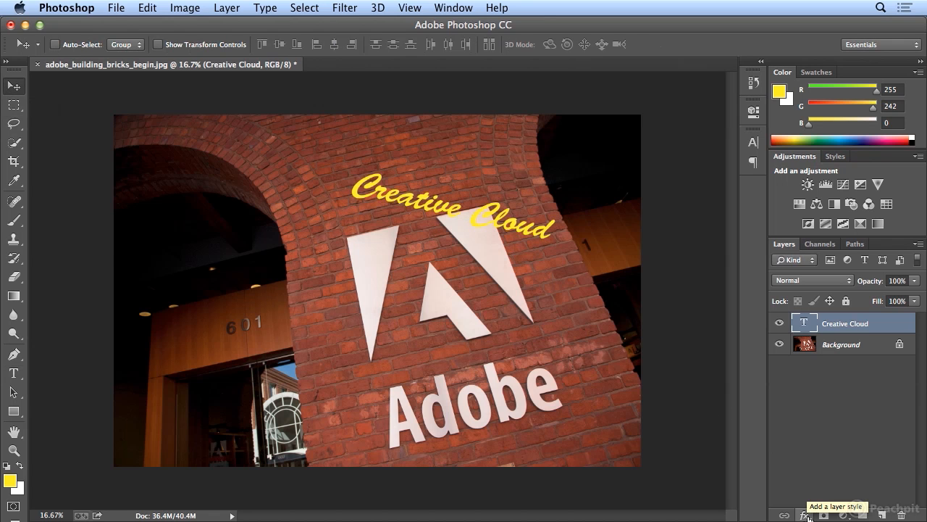
Split the Underlying Layer shadow slider in the text layer's Blend If options to 70 / 111.
left_click(804, 514)
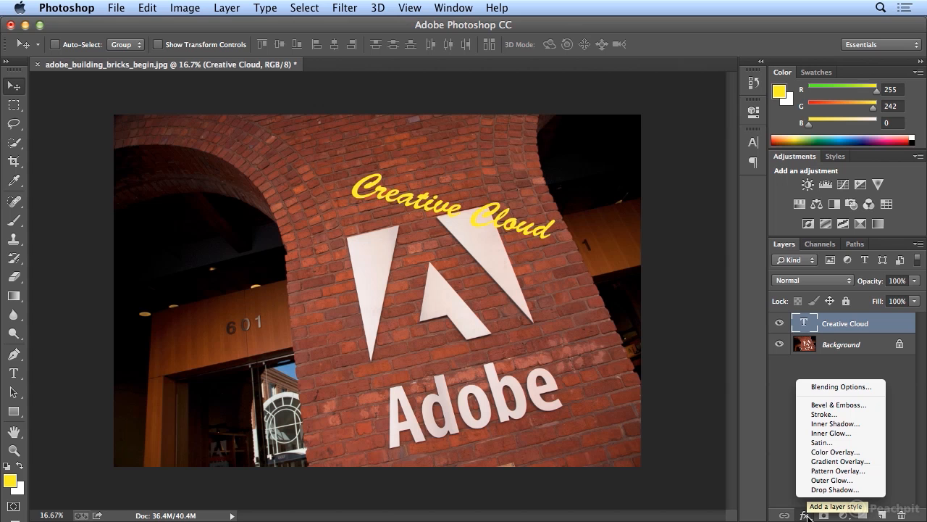
left_click(829, 387)
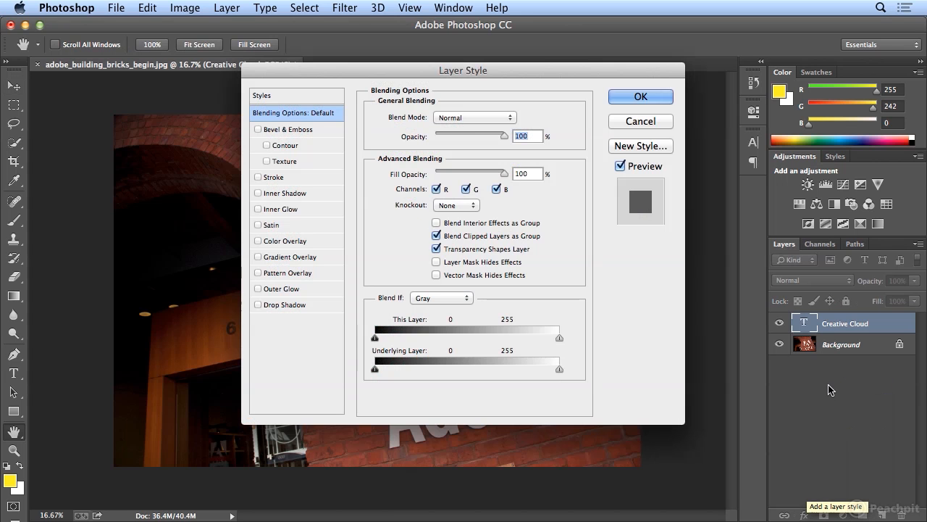
left_click_drag(565, 69, 230, 85)
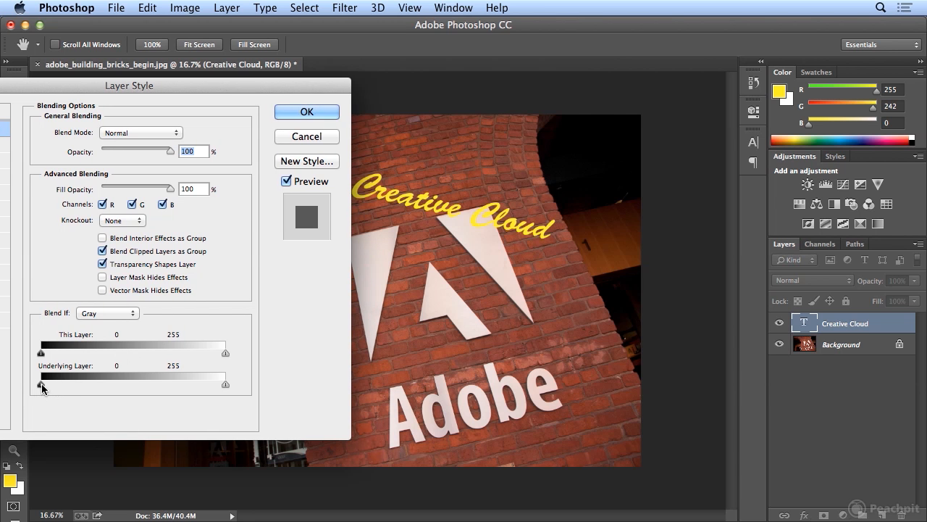
left_click_drag(40, 389, 103, 391)
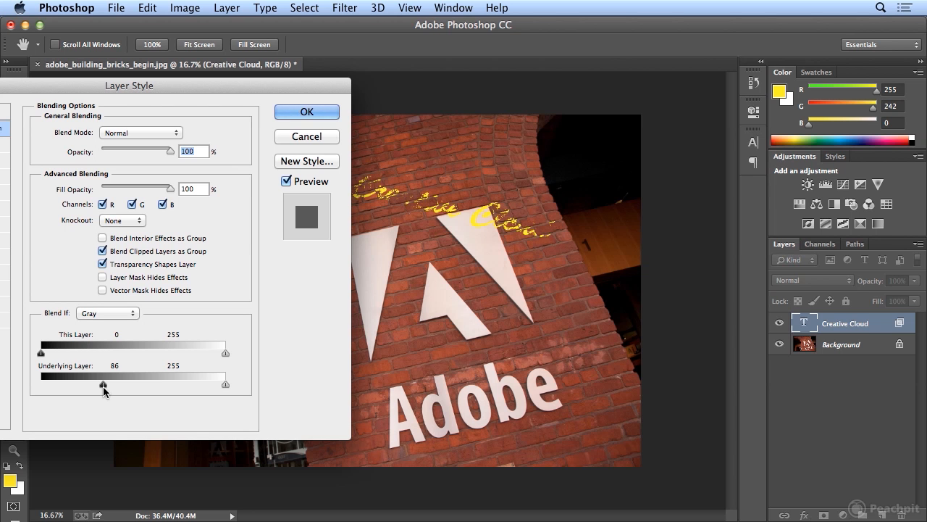
key("alt")
mouse_move(102, 390)
left_mouse_down()
mouse_move(88, 389)
mouse_move(122, 388)
mouse_move(92, 389)
left_mouse_up()
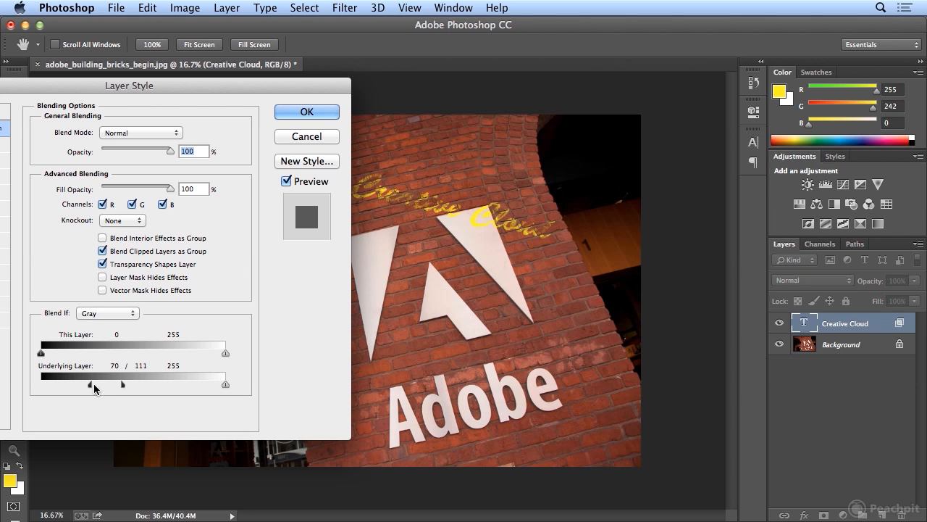
Add a drop shadow to the text with Normal blend mode, 100% opacity, 105° angle and 29 px distance.
left_click_drag(80, 81, 181, 118)
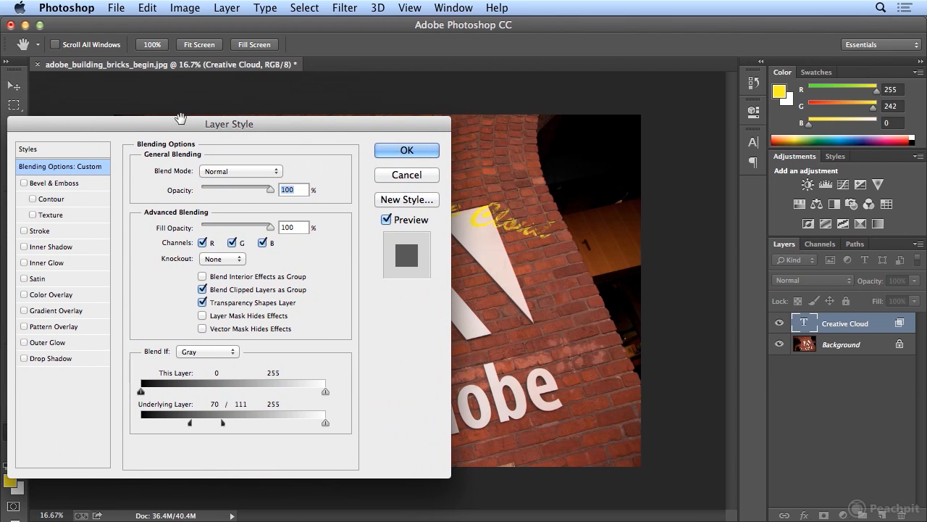
left_click(75, 358)
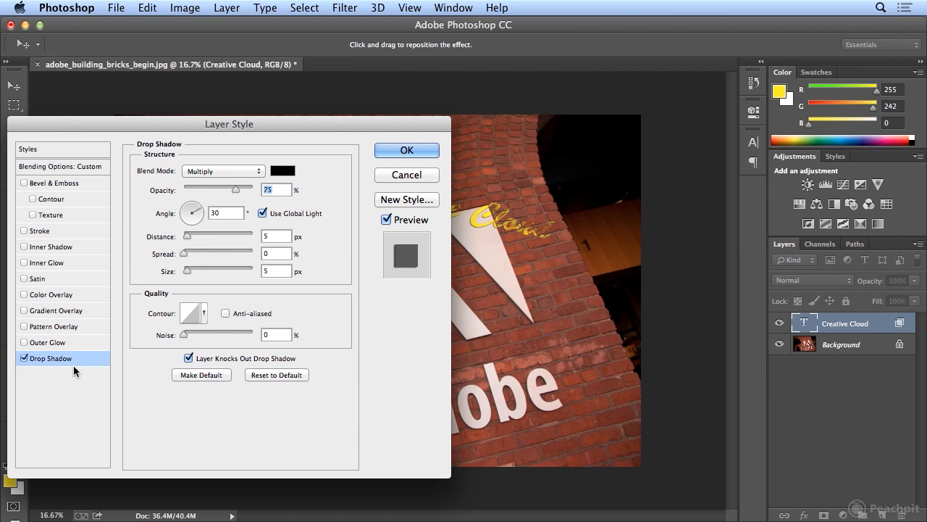
left_click(214, 172)
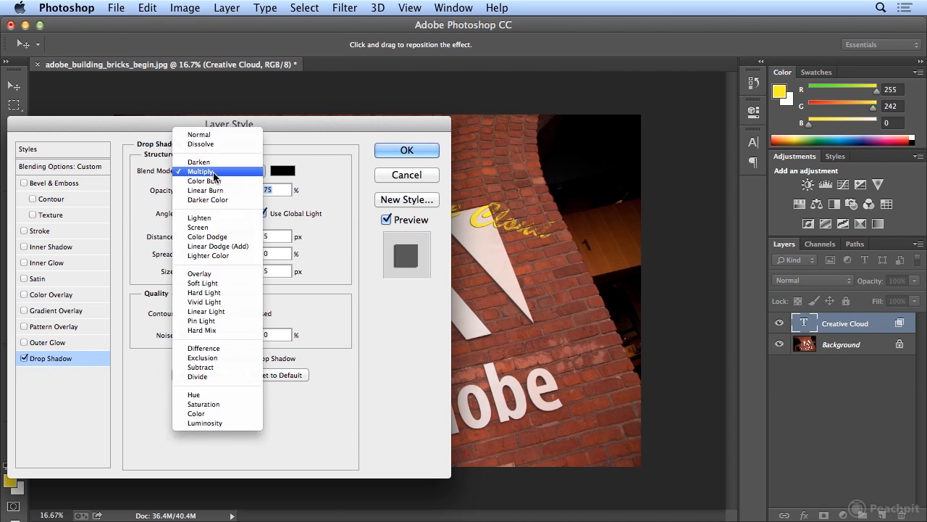
left_click(208, 135)
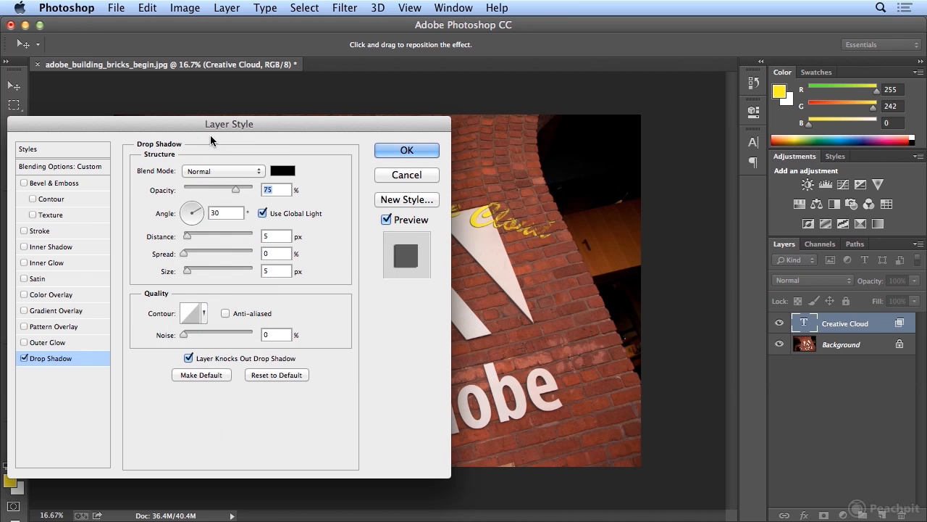
left_click_drag(236, 190, 254, 191)
left_click_drag(489, 231, 488, 236)
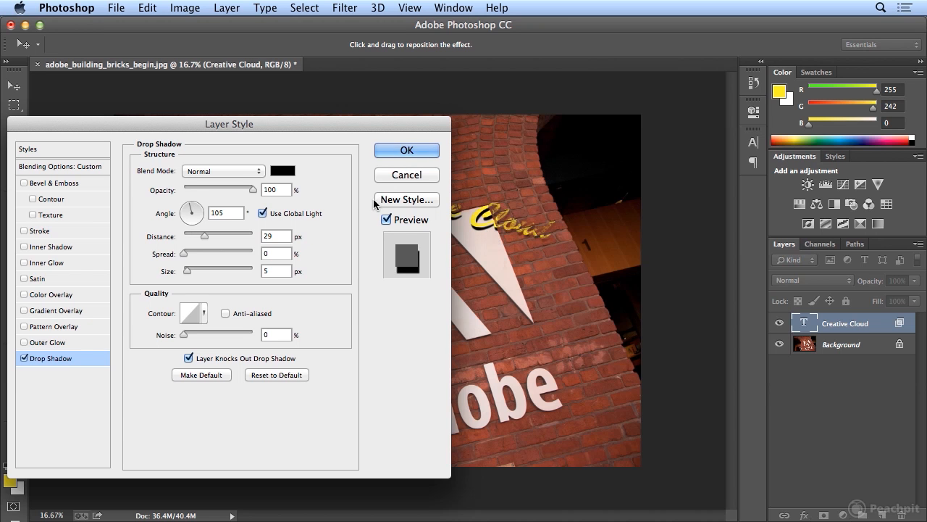
Set the drop shadow's color to pure yellow with CMYK values 0, 0, 100, 0.
left_click(285, 173)
left_click(621, 307)
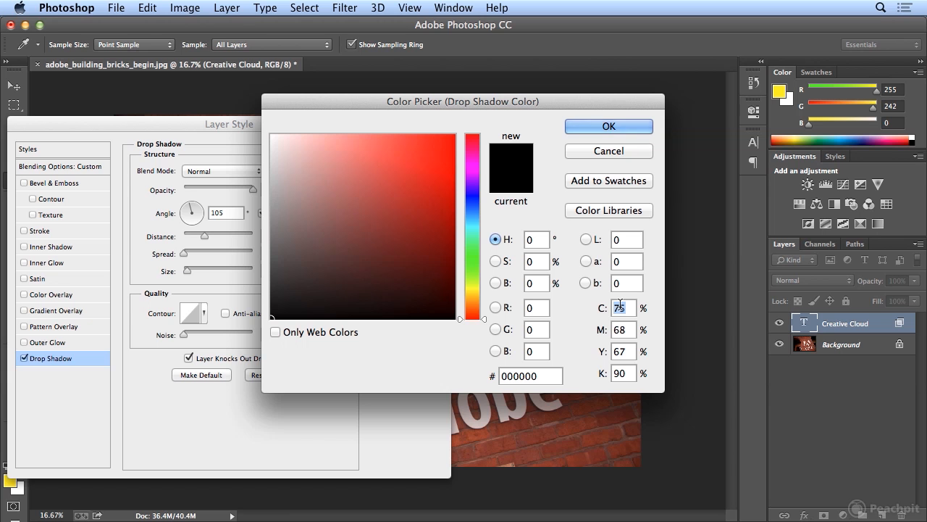
type("0")
key("Tab")
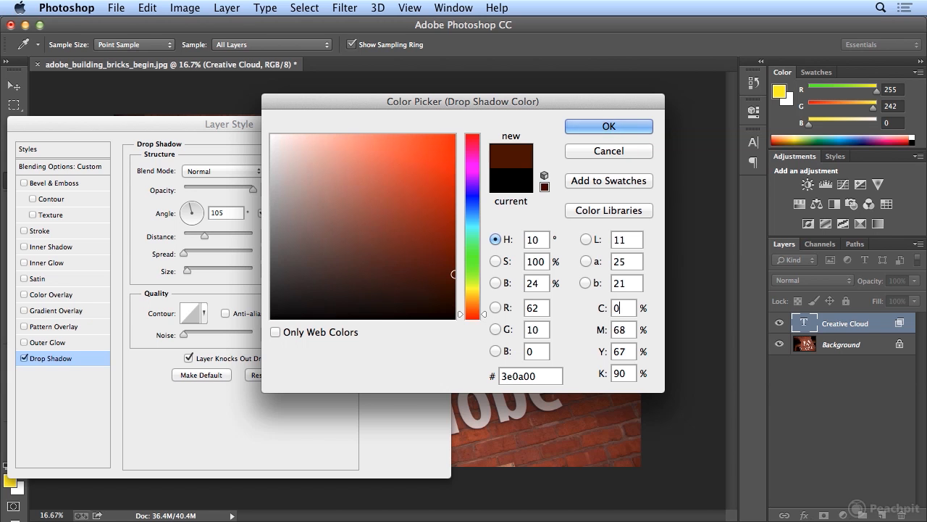
type("0")
key("Tab")
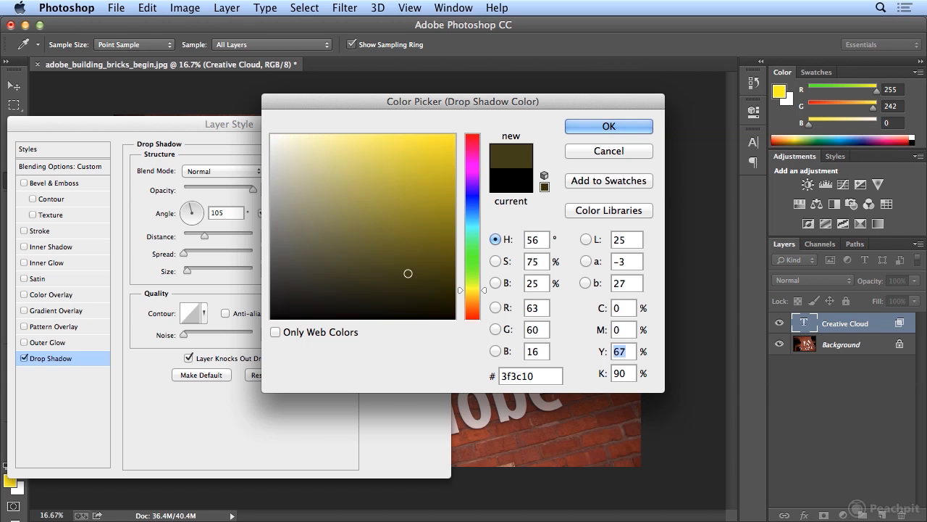
type("100")
key("Tab")
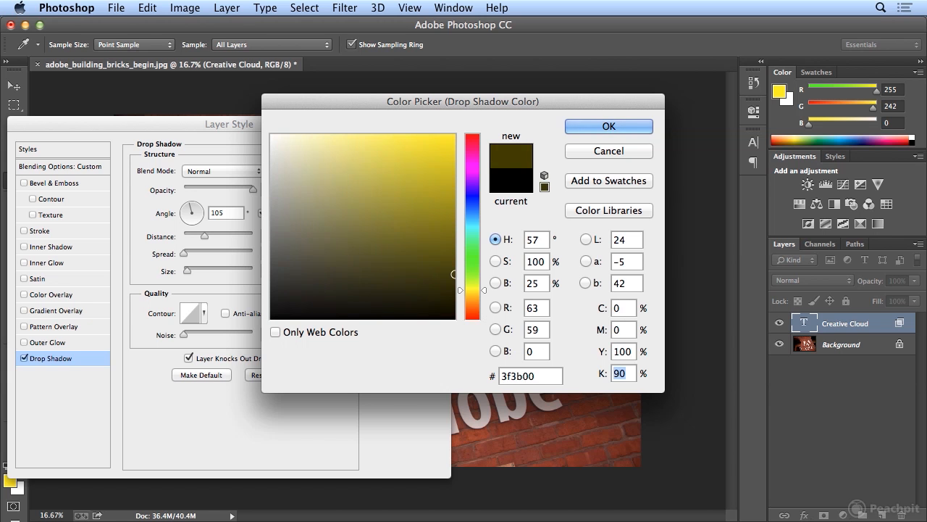
type("0")
key("Return")
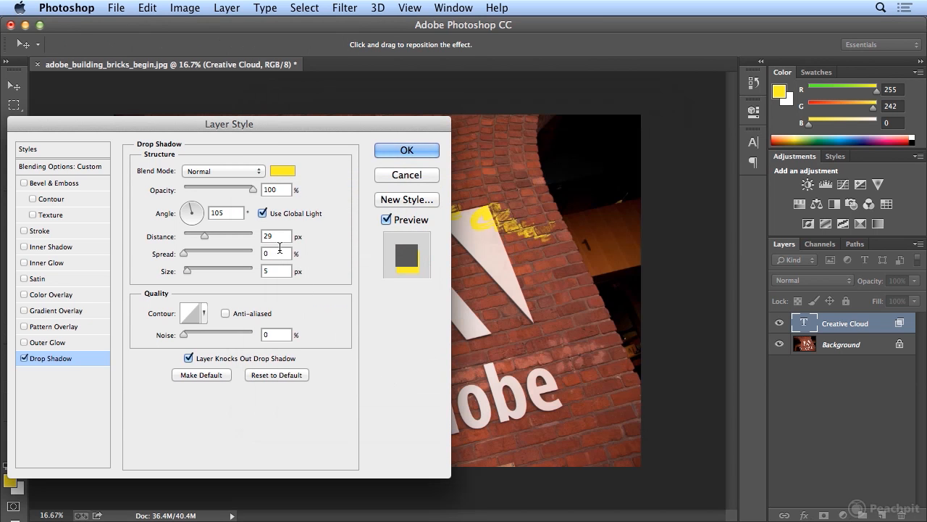
Set the drop shadow's distance to 0 px, increase its size and spread, and apply the layer style.
left_click_drag(278, 236, 248, 236)
type("0")
key("Tab")
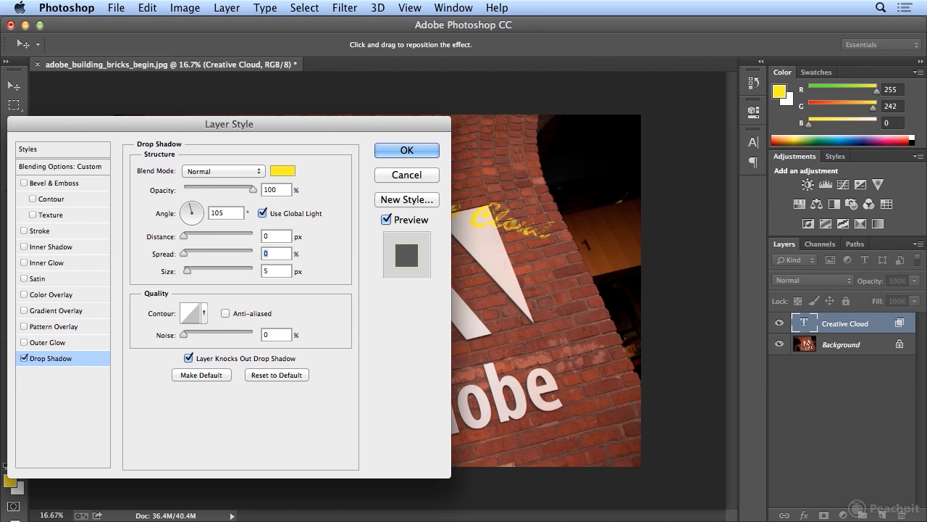
left_click_drag(194, 271, 211, 257)
left_click(387, 152)
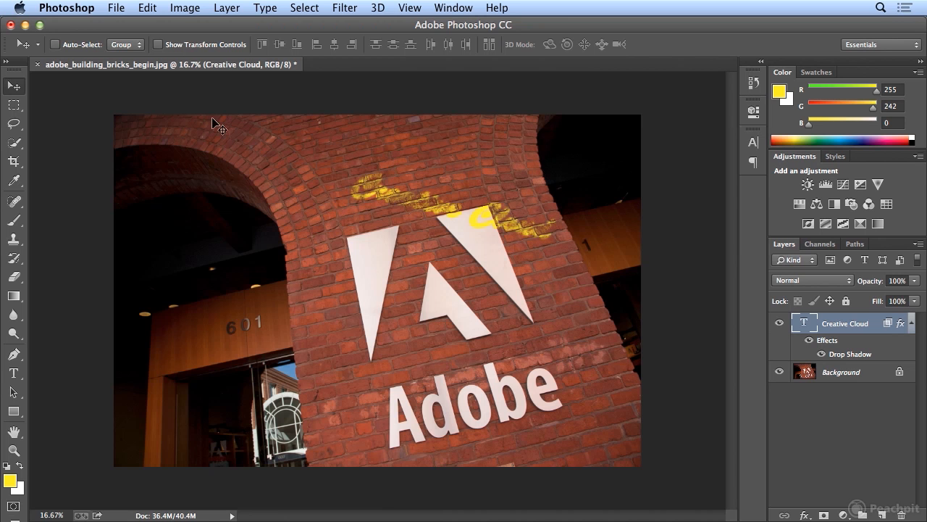
Rotate the text about 5.9° counterclockwise with Free Transform and move it down across the upper part of the Adobe logo.
left_click(148, 10)
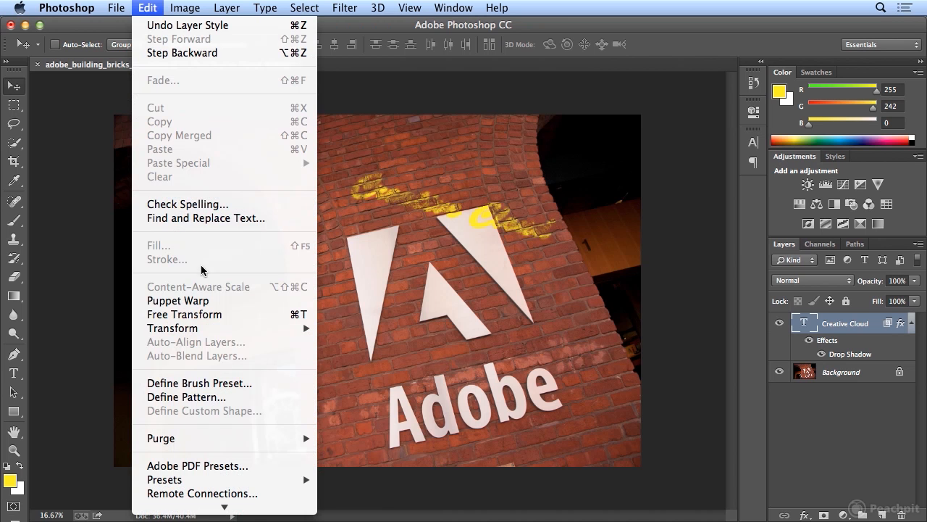
left_click(230, 311)
left_click_drag(318, 142, 310, 155)
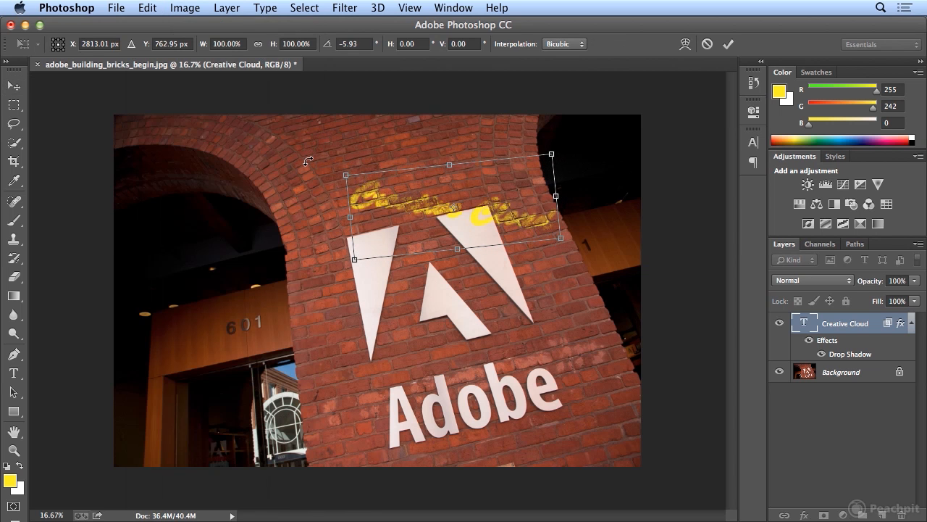
left_click_drag(376, 203, 387, 249)
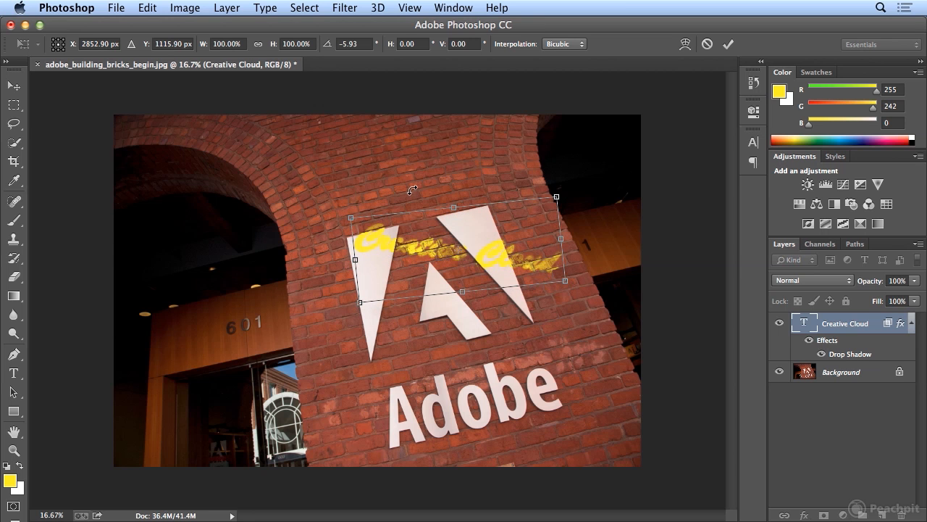
key("Return")
Lower the "Creative Cloud" layer's opacity to 62%.
left_click(915, 281)
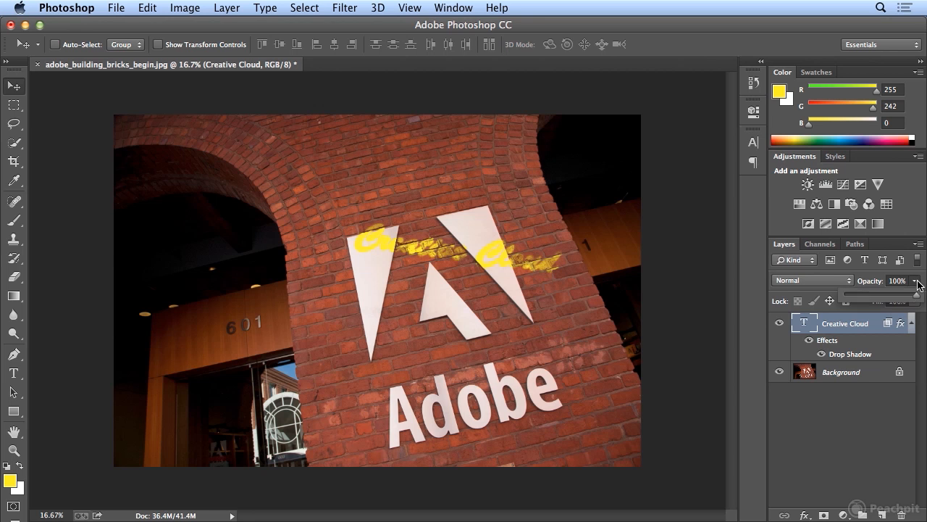
left_click_drag(917, 300, 892, 302)
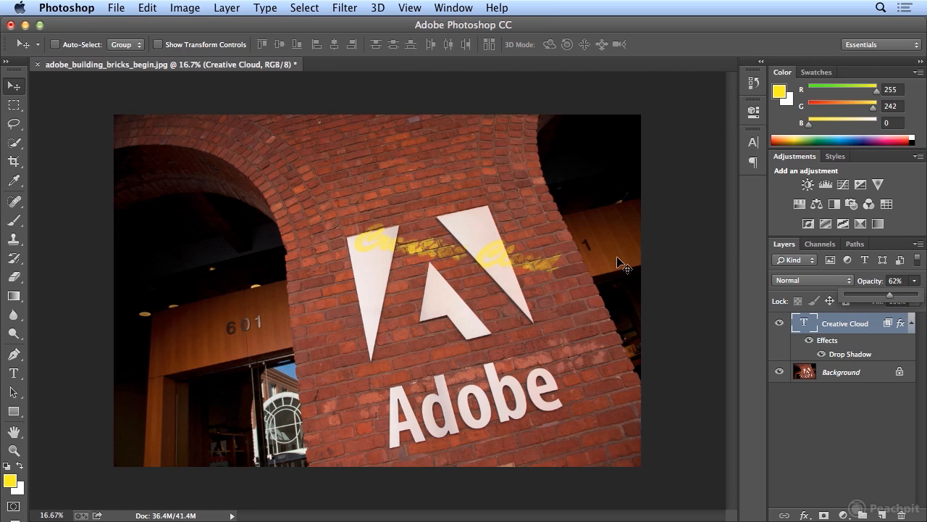
Give the "Creative Cloud" text a horizontal Arc warp with its bend set to 0%.
key("t")
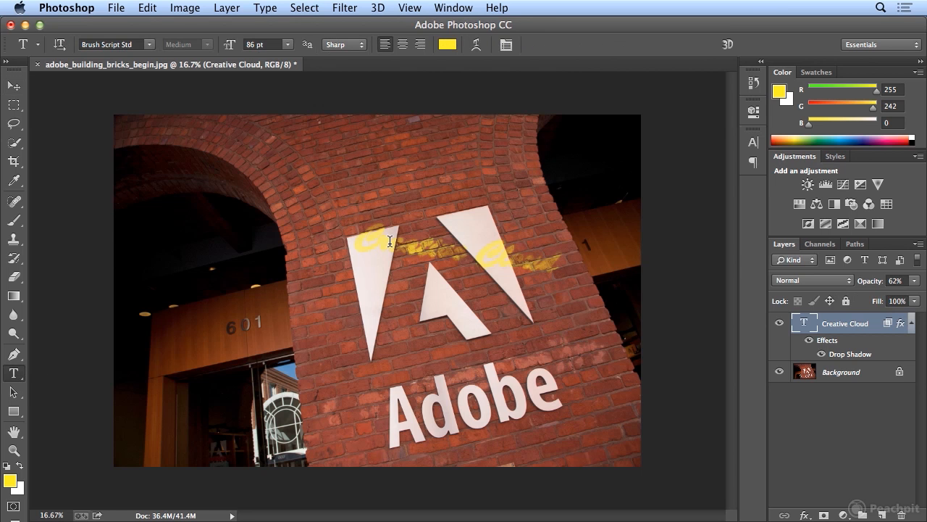
left_click(476, 43)
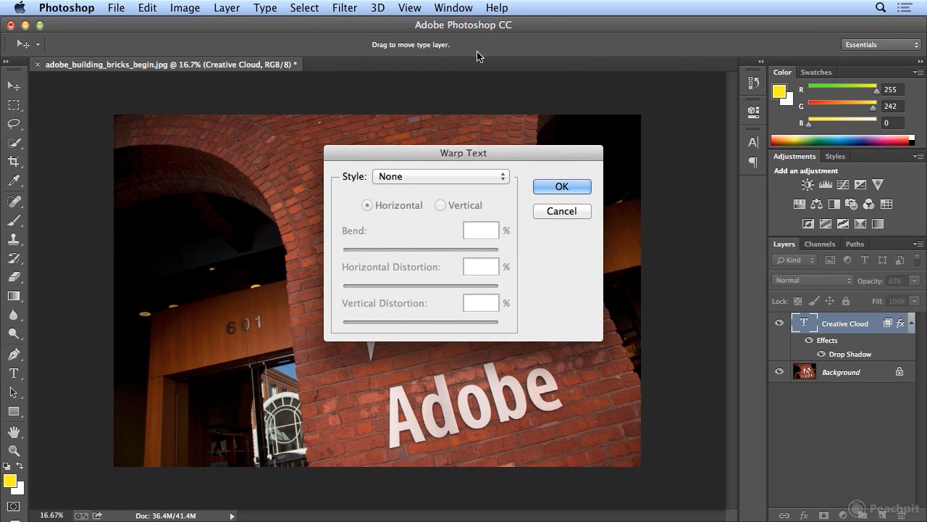
left_click_drag(438, 157, 662, 132)
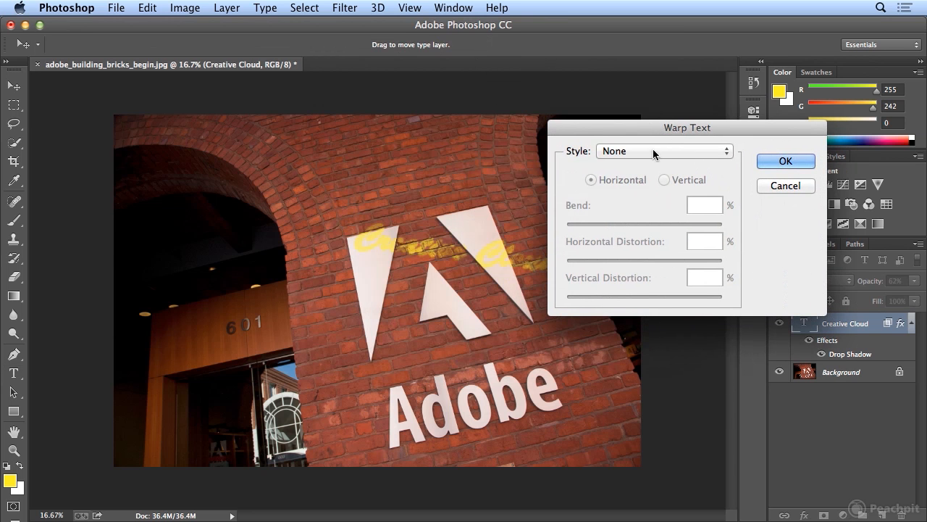
left_click(654, 152)
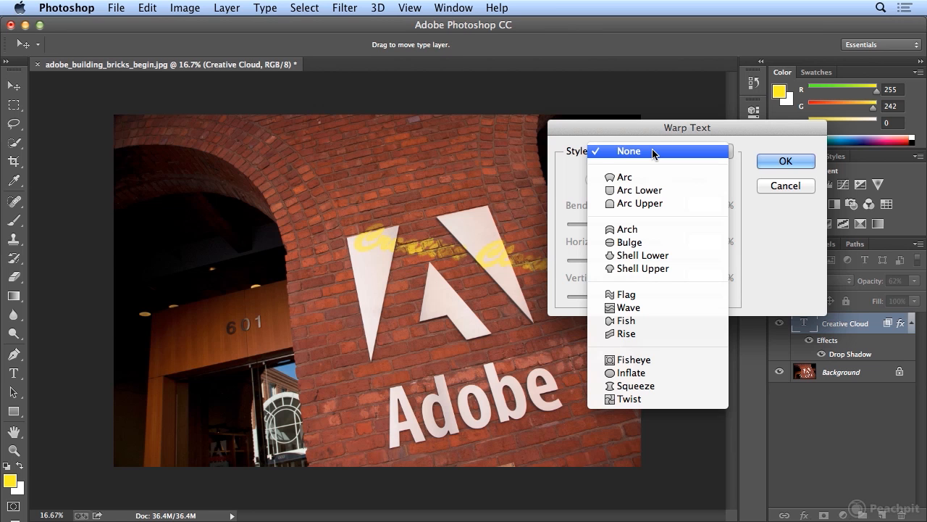
left_click(649, 175)
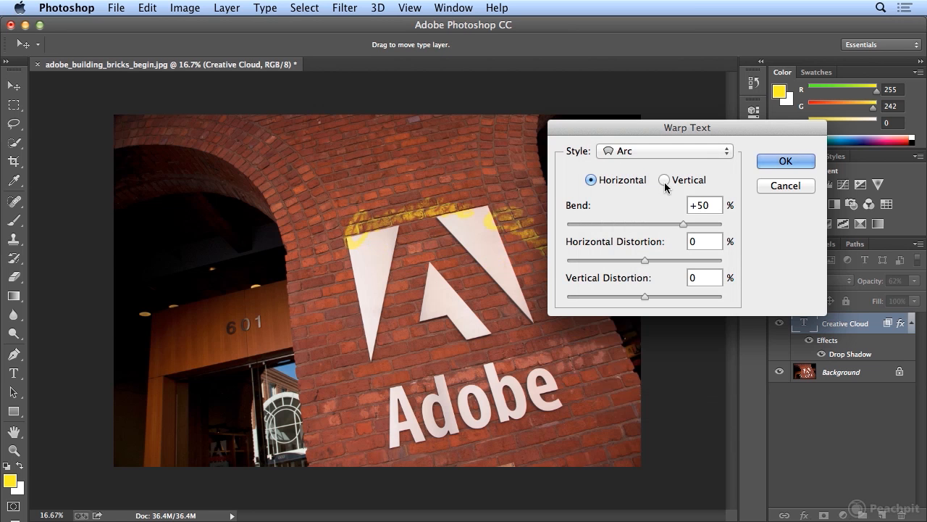
left_click_drag(717, 207, 639, 202)
type("0")
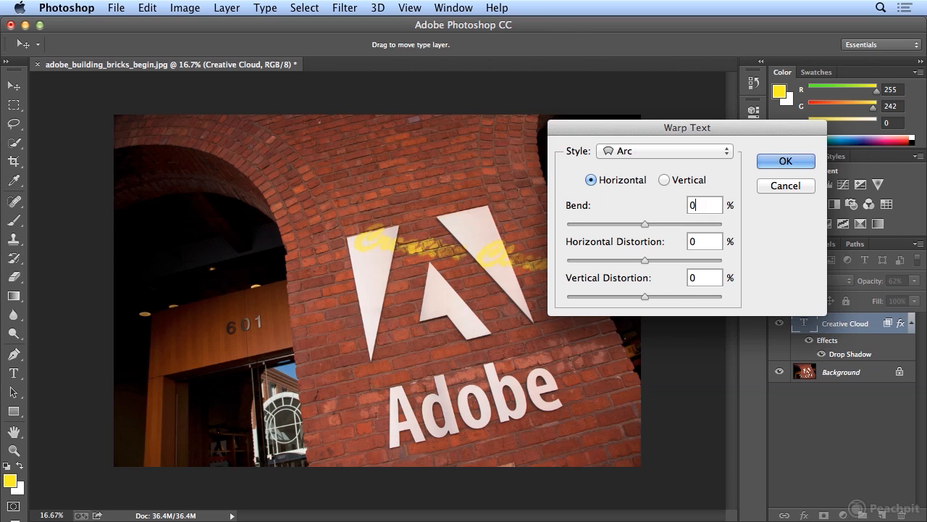
Set the warp's vertical distortion to 0%, adjust its horizontal distortion to a slight negative amount, and apply the warp.
left_click_drag(651, 261, 681, 294)
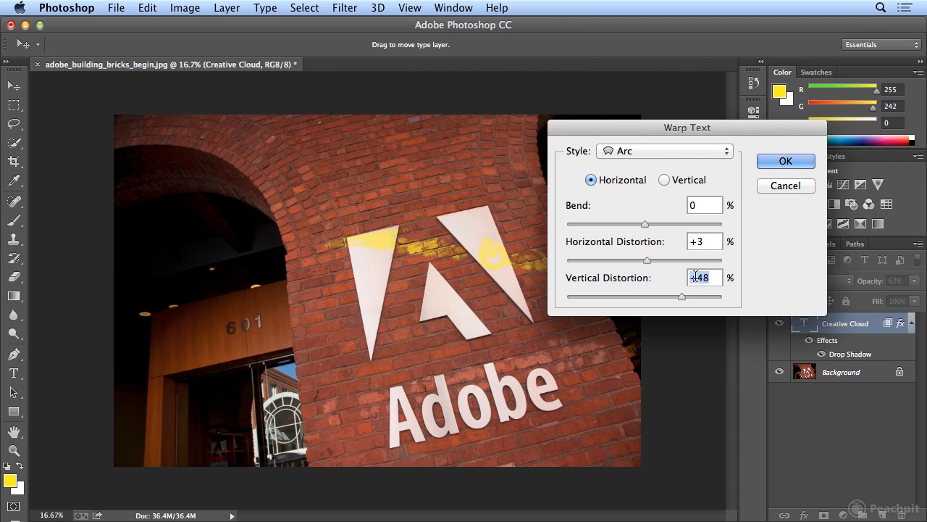
type("0")
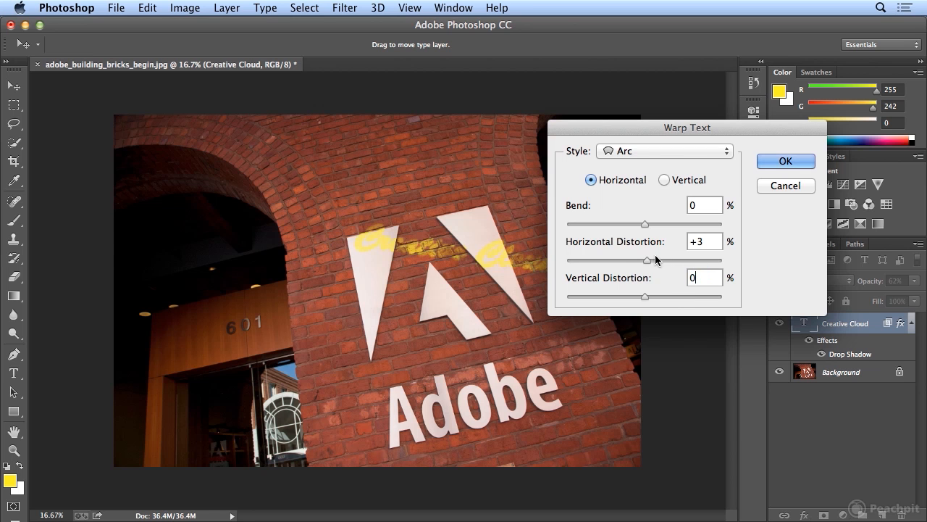
left_click_drag(649, 261, 631, 265)
left_click_drag(636, 261, 622, 259)
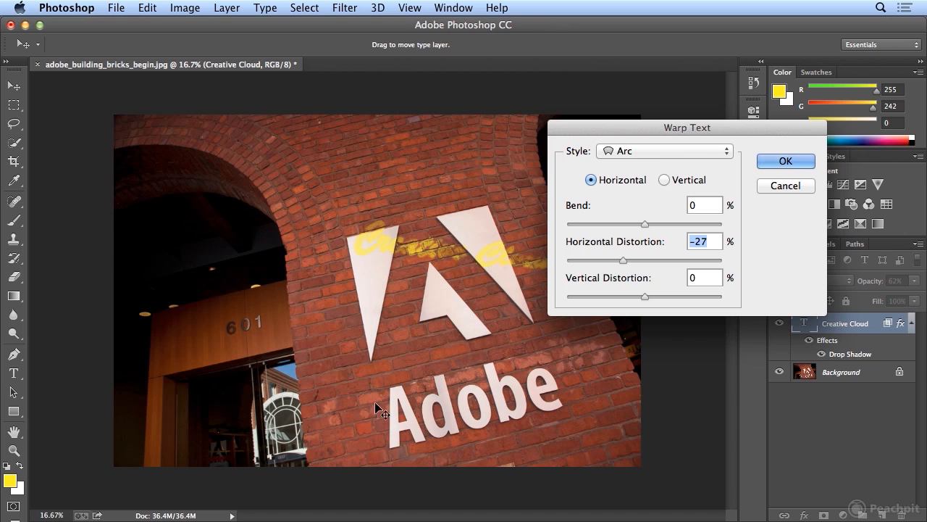
mouse_move(621, 262)
left_mouse_down()
mouse_move(612, 260)
mouse_move(634, 256)
left_mouse_up()
left_click(785, 161)
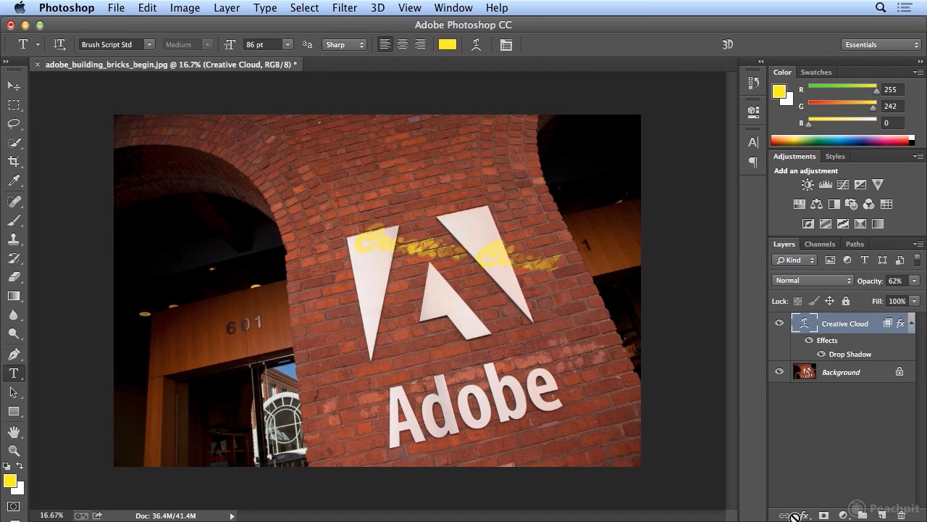
Review the "Creative Cloud" layer's blending options and drop shadow settings, then close the layer style.
left_click(804, 515)
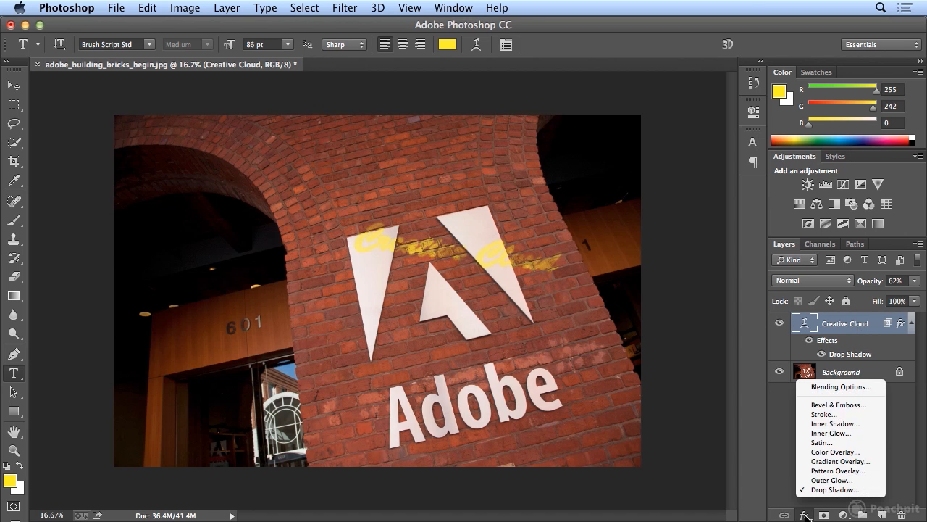
left_click(811, 389)
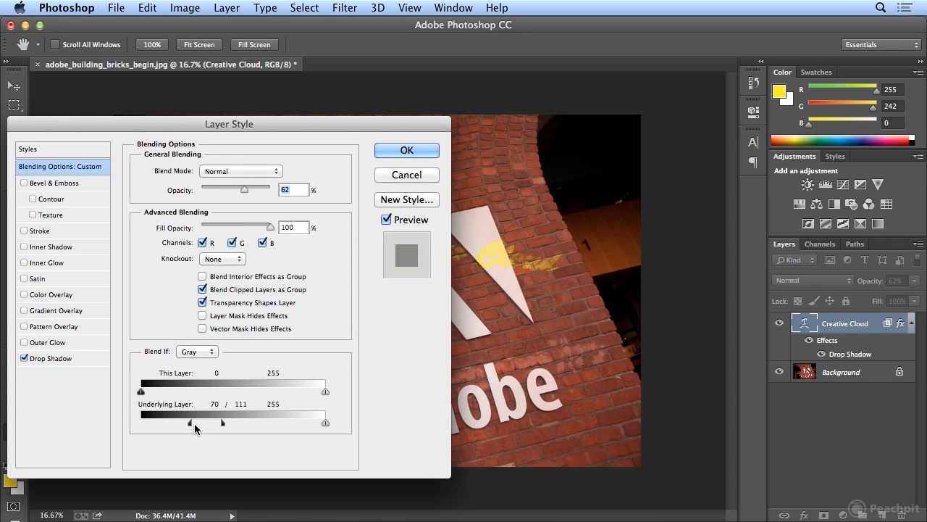
left_click(67, 359)
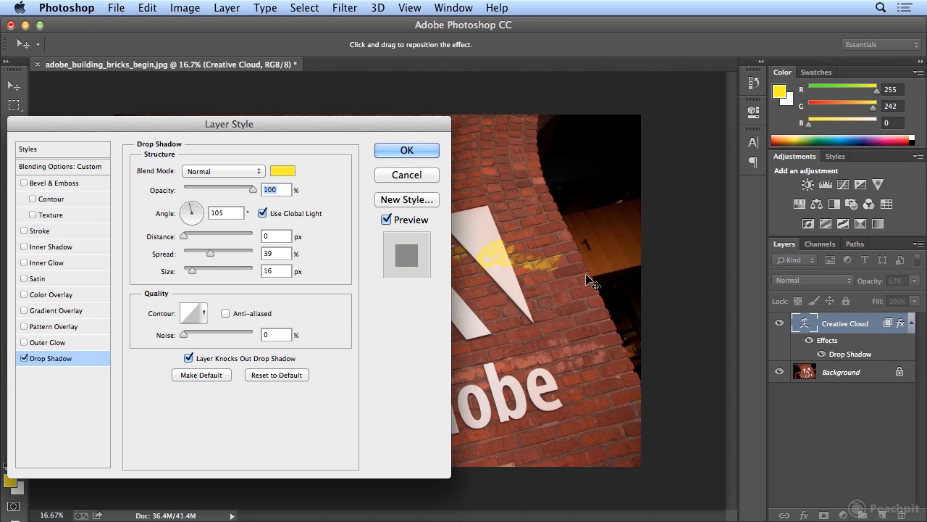
left_click(380, 150)
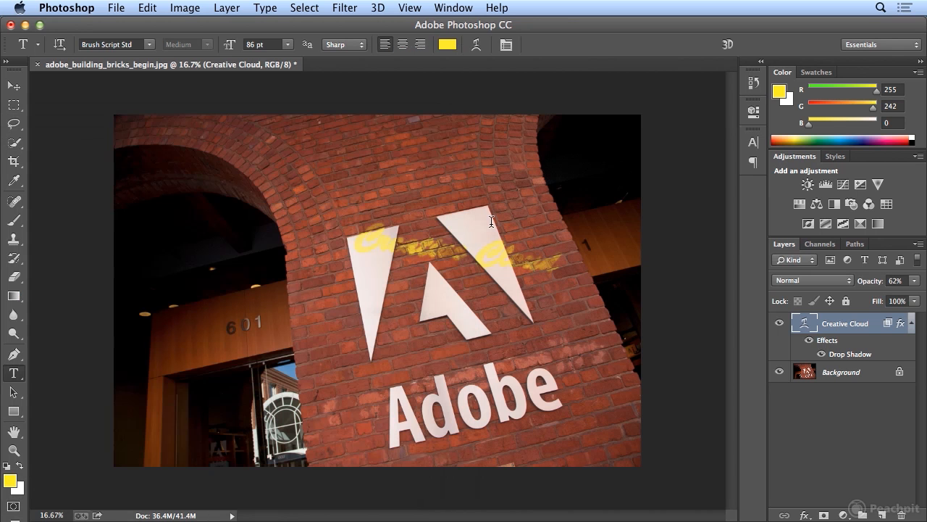